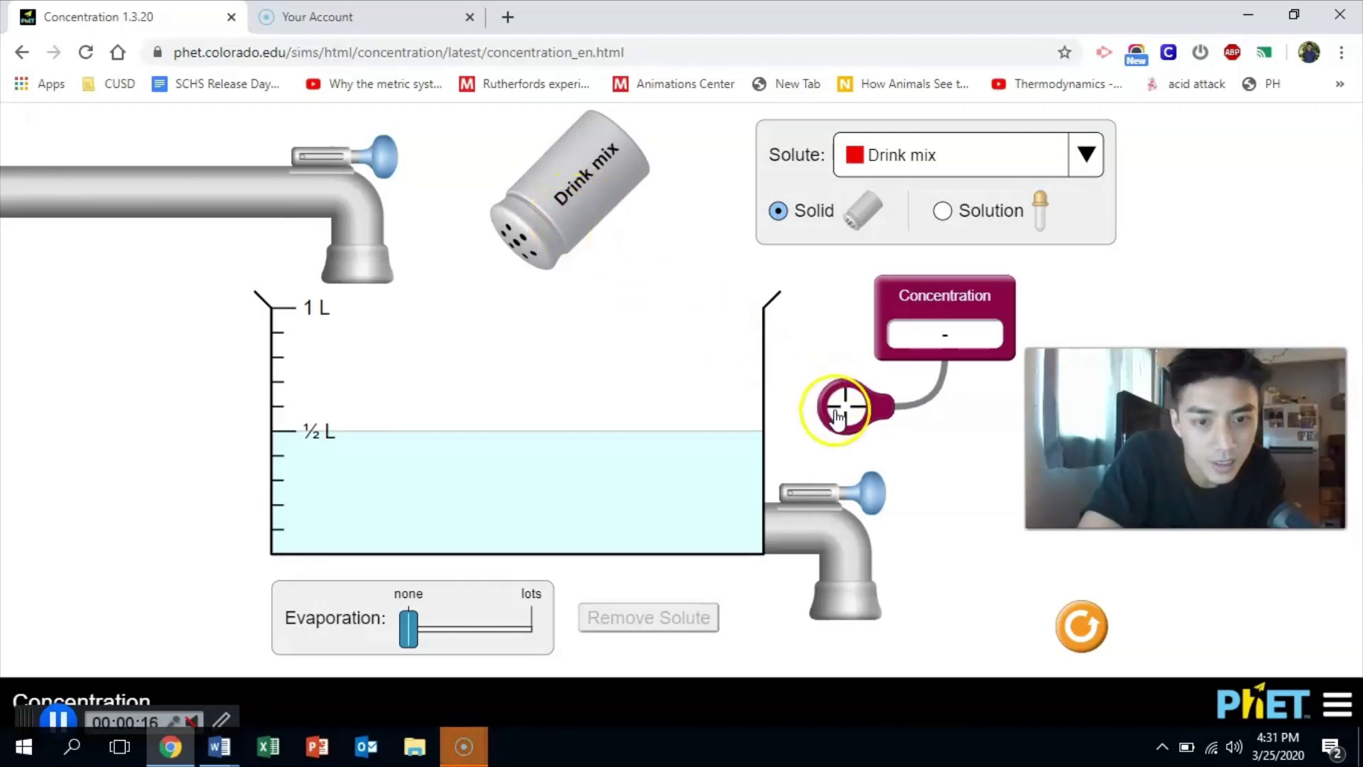
# Place the concentration probe in the half litre of plain water, reading 0.000 mol/L
pyautogui.moveTo(838, 418); pyautogui.dragTo(619, 499)
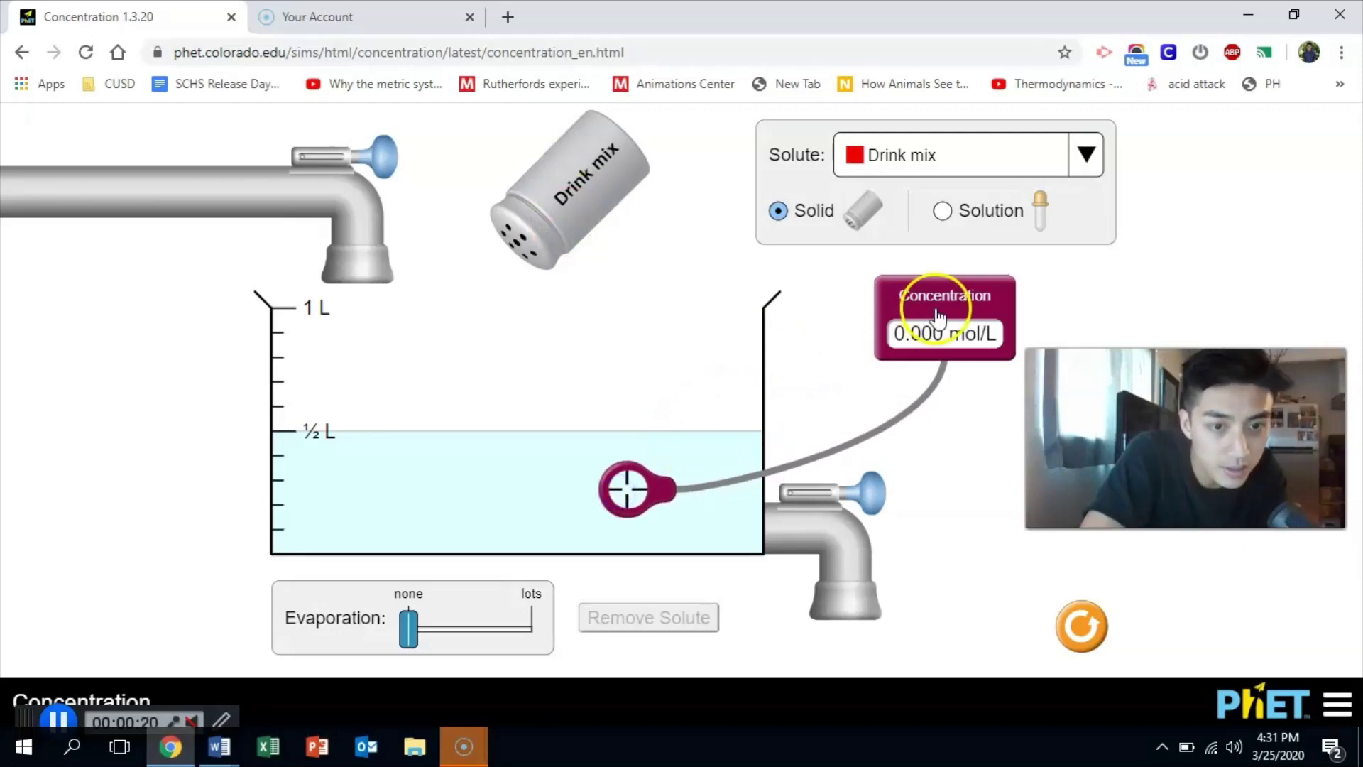
pyautogui.click(639, 497)
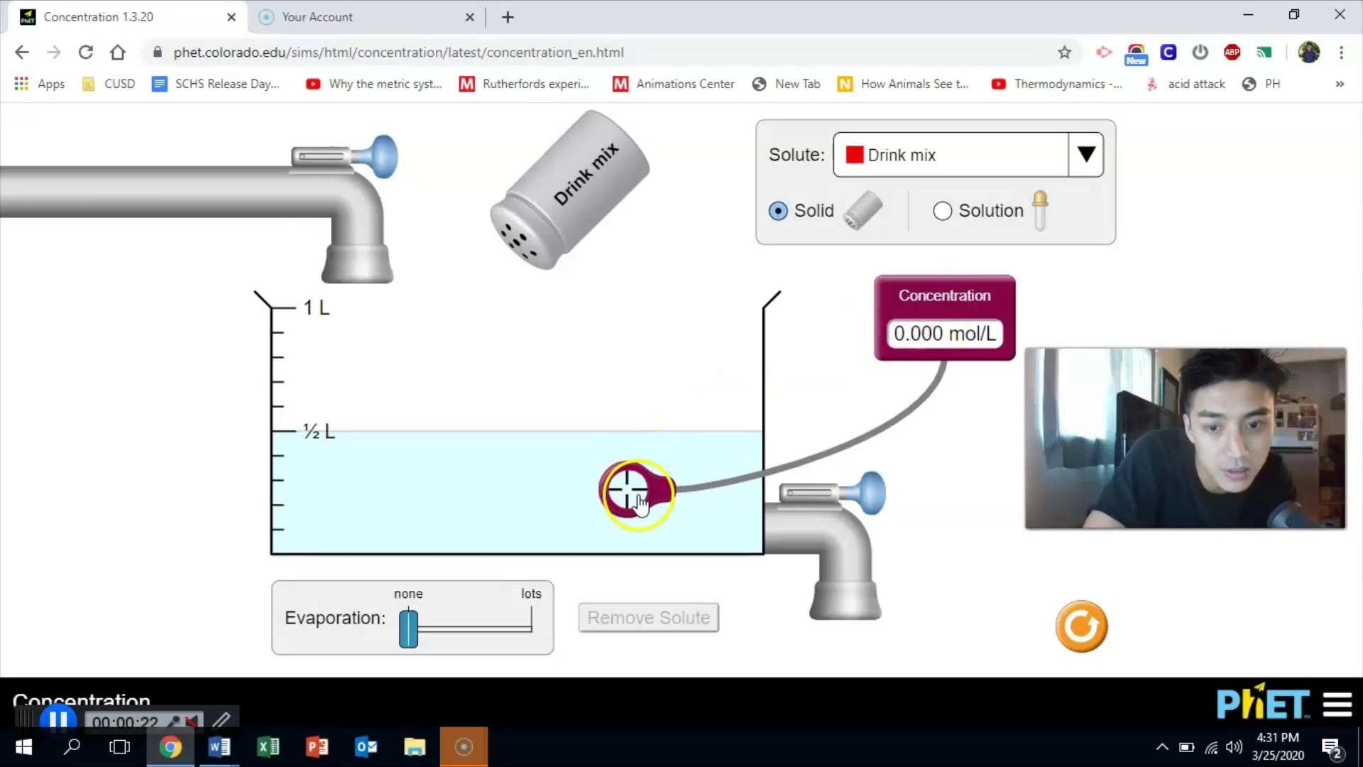
pyautogui.click(976, 332)
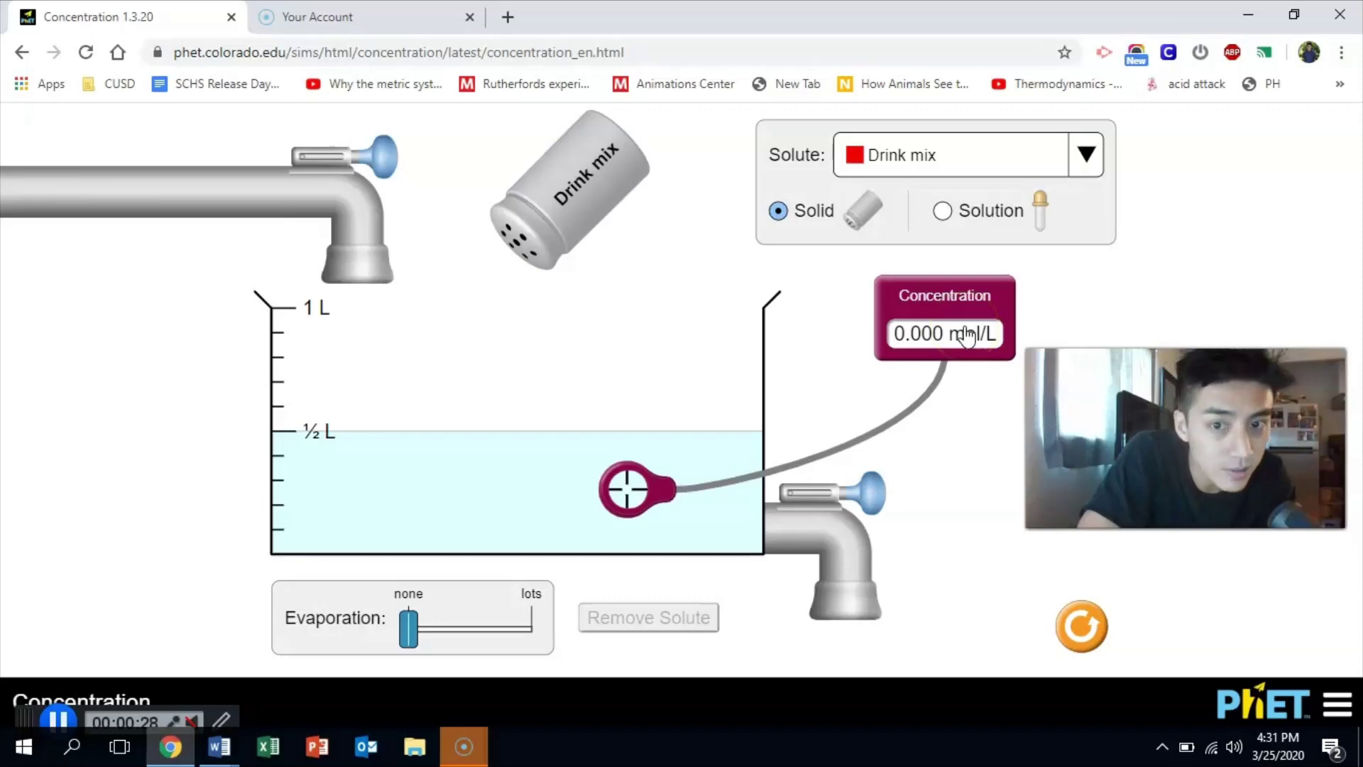
pyautogui.click(625, 408)
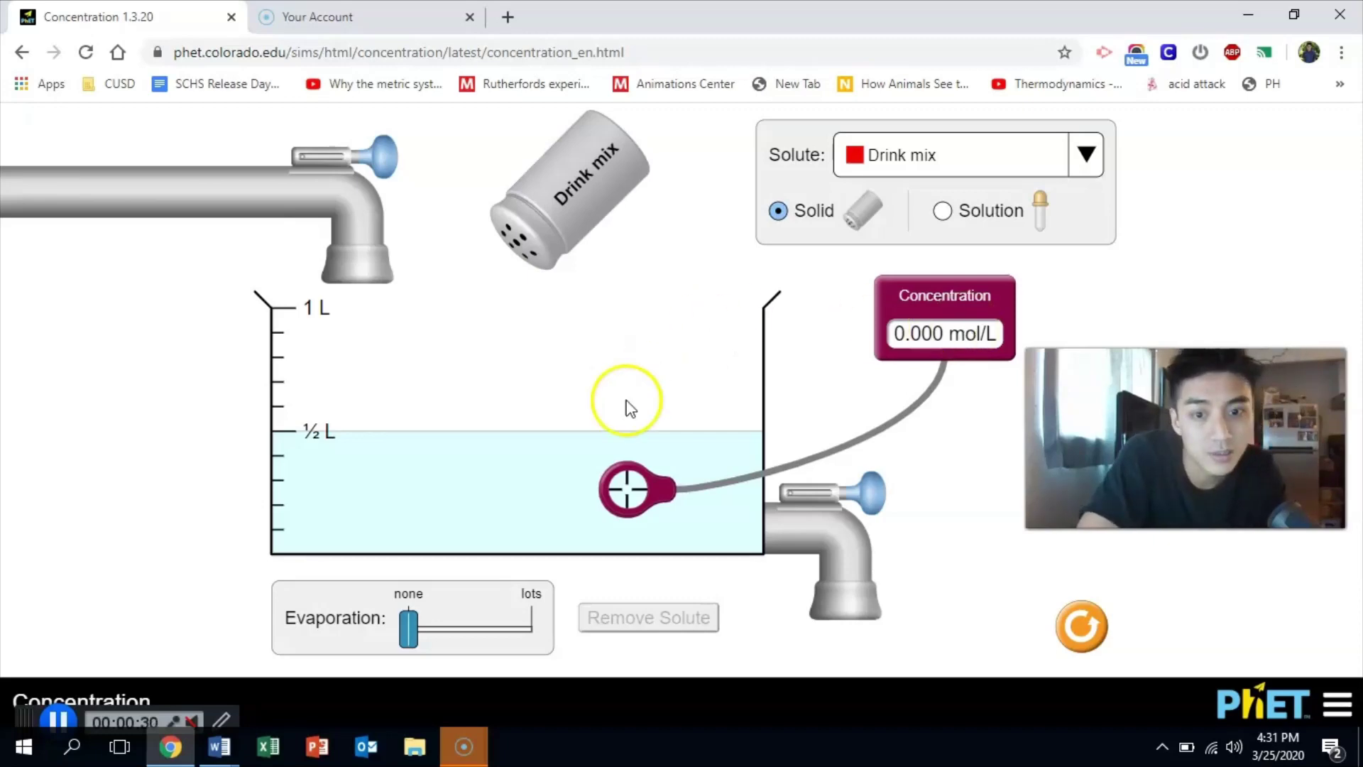
pyautogui.click(601, 257)
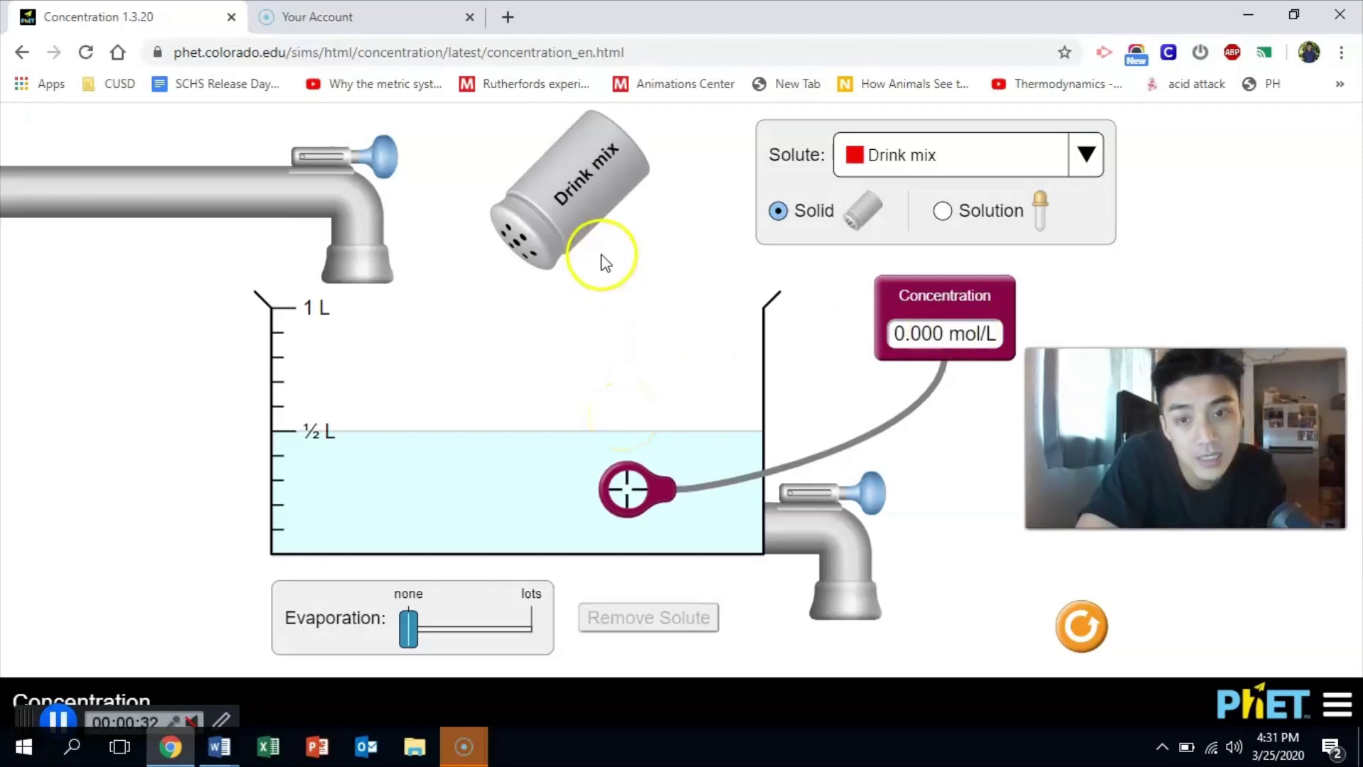
pyautogui.moveTo(601, 257); pyautogui.dragTo(582, 214)
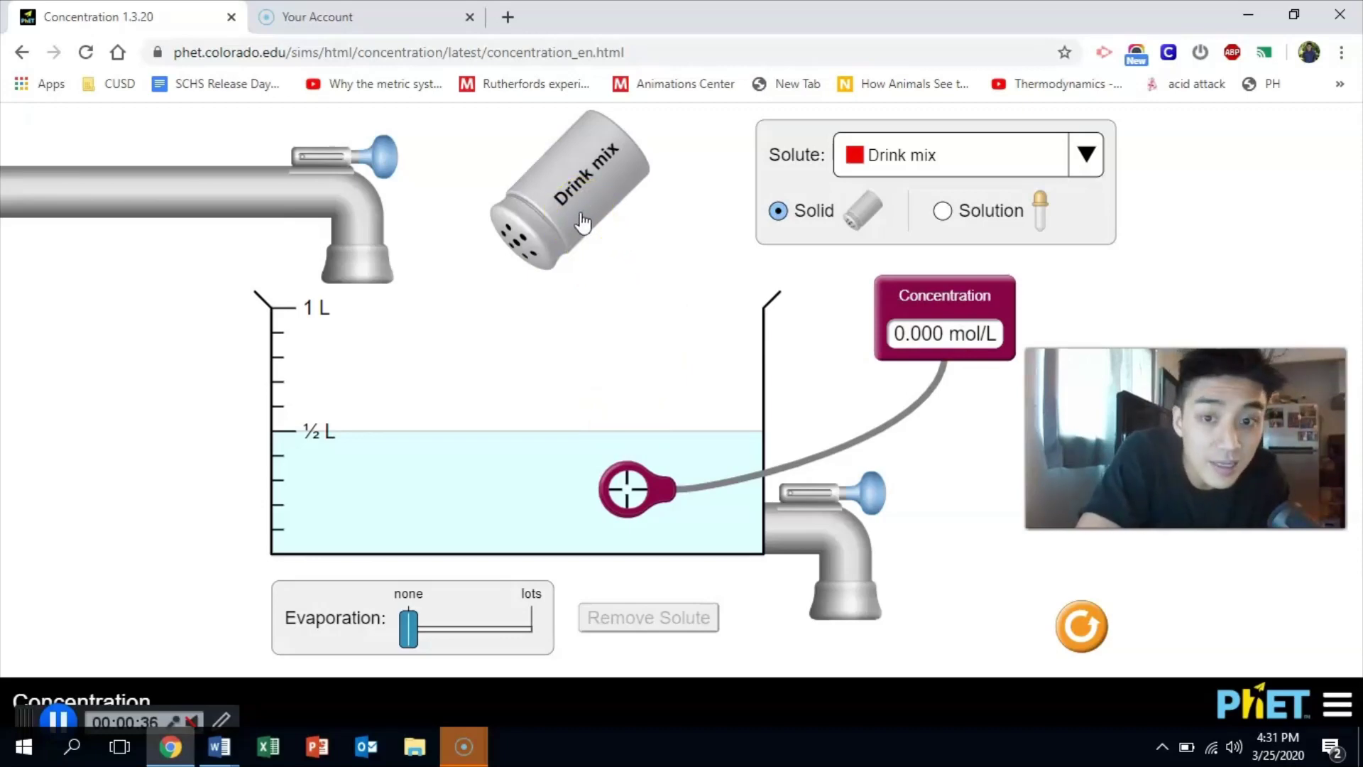
# Shake drink mix into the half litre of water until the reading reaches about 2.5 mol/L
pyautogui.moveTo(582, 222); pyautogui.dragTo(607, 240)
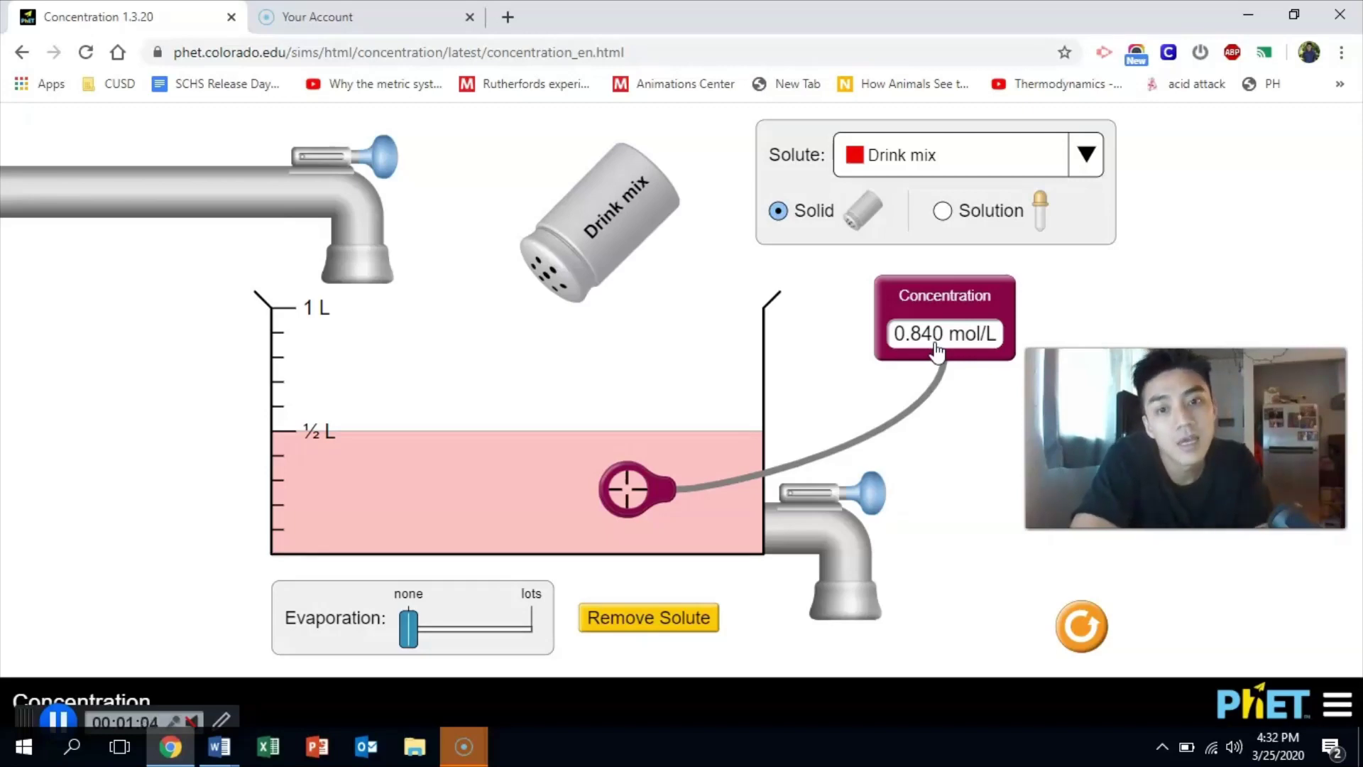
pyautogui.click(925, 339)
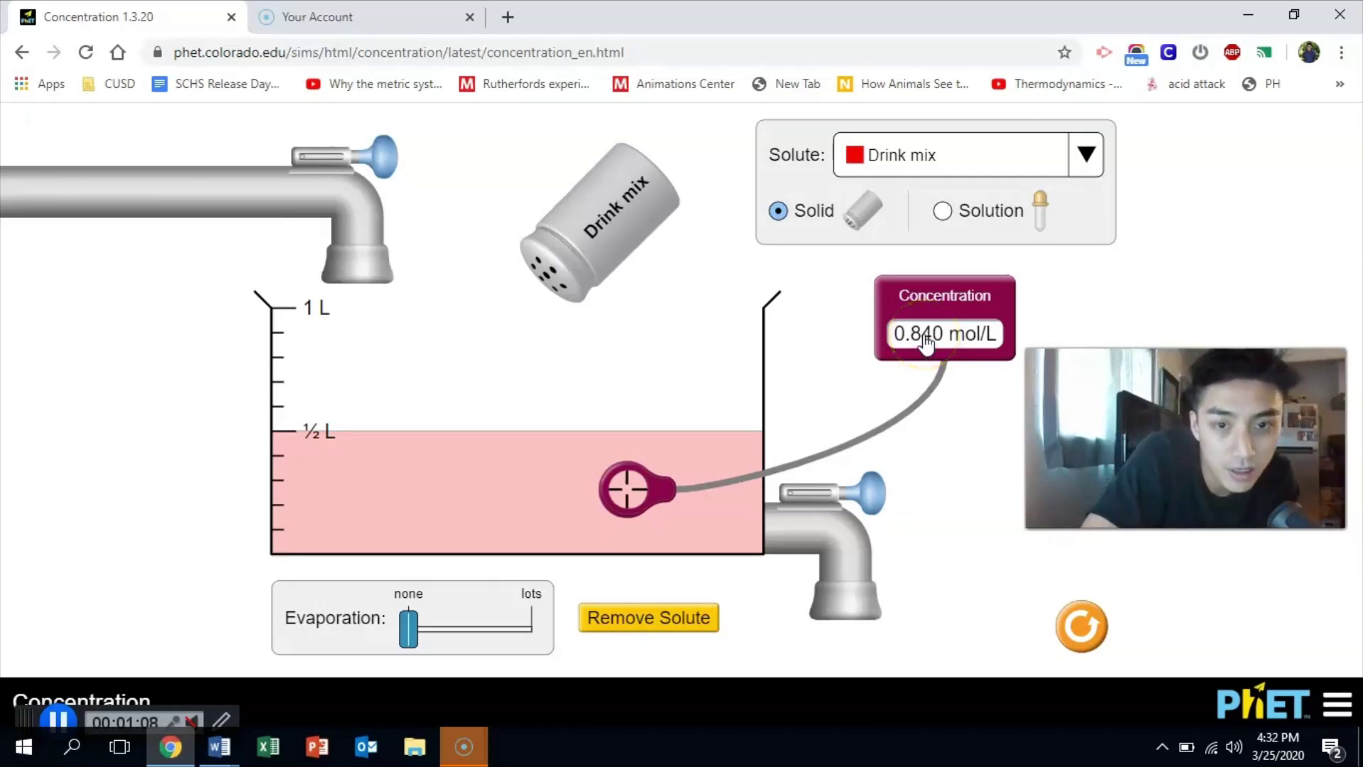
pyautogui.click(900, 296)
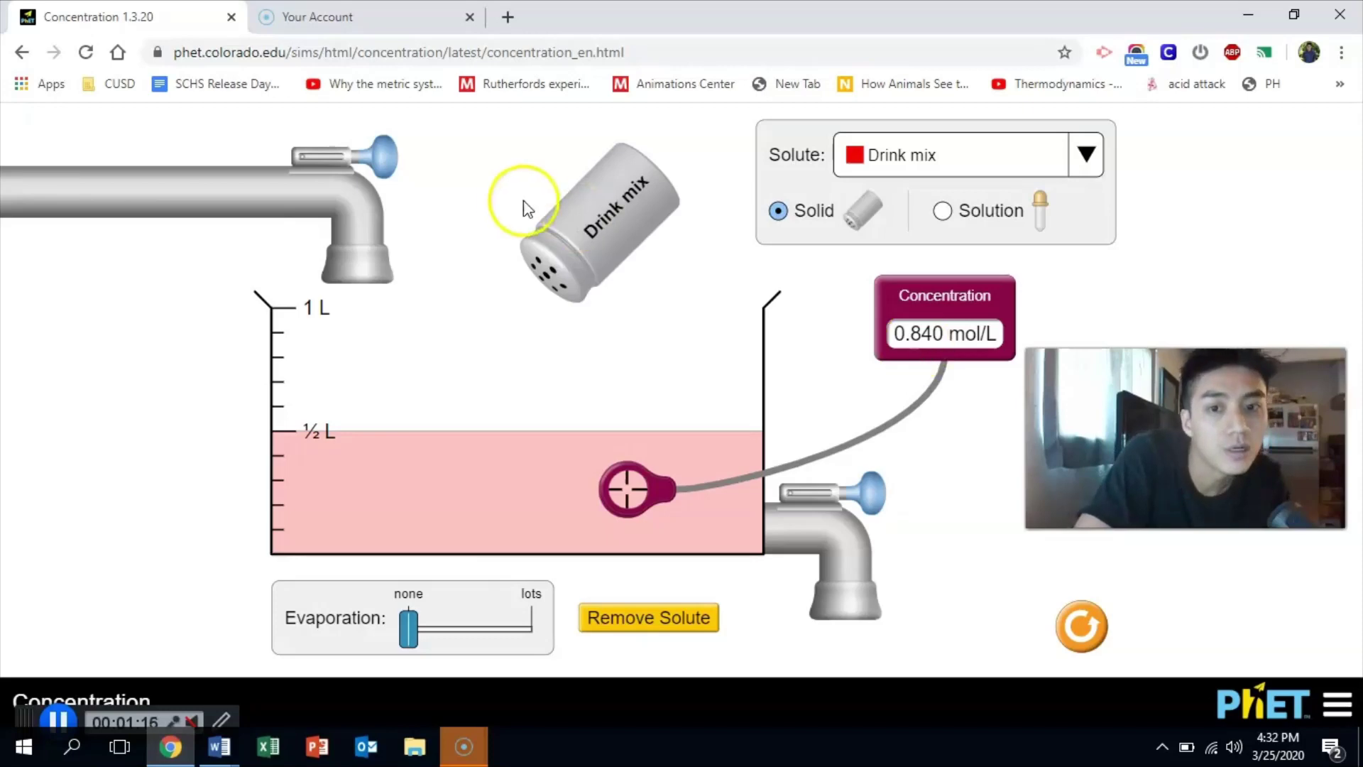
pyautogui.moveTo(577, 240); pyautogui.dragTo(556, 284)
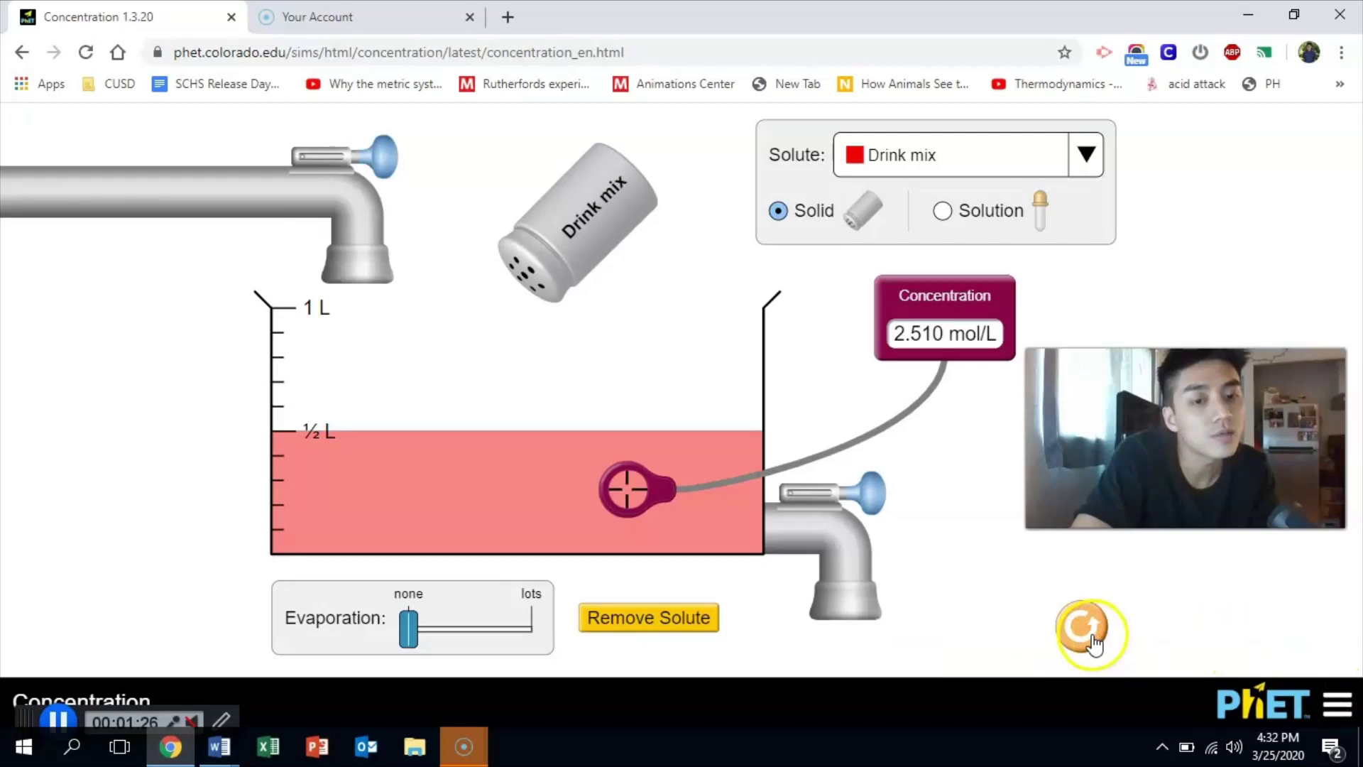
# Reset the simulation, fill the beaker to 1 L with plain water, and immerse the probe
pyautogui.click(1093, 637)
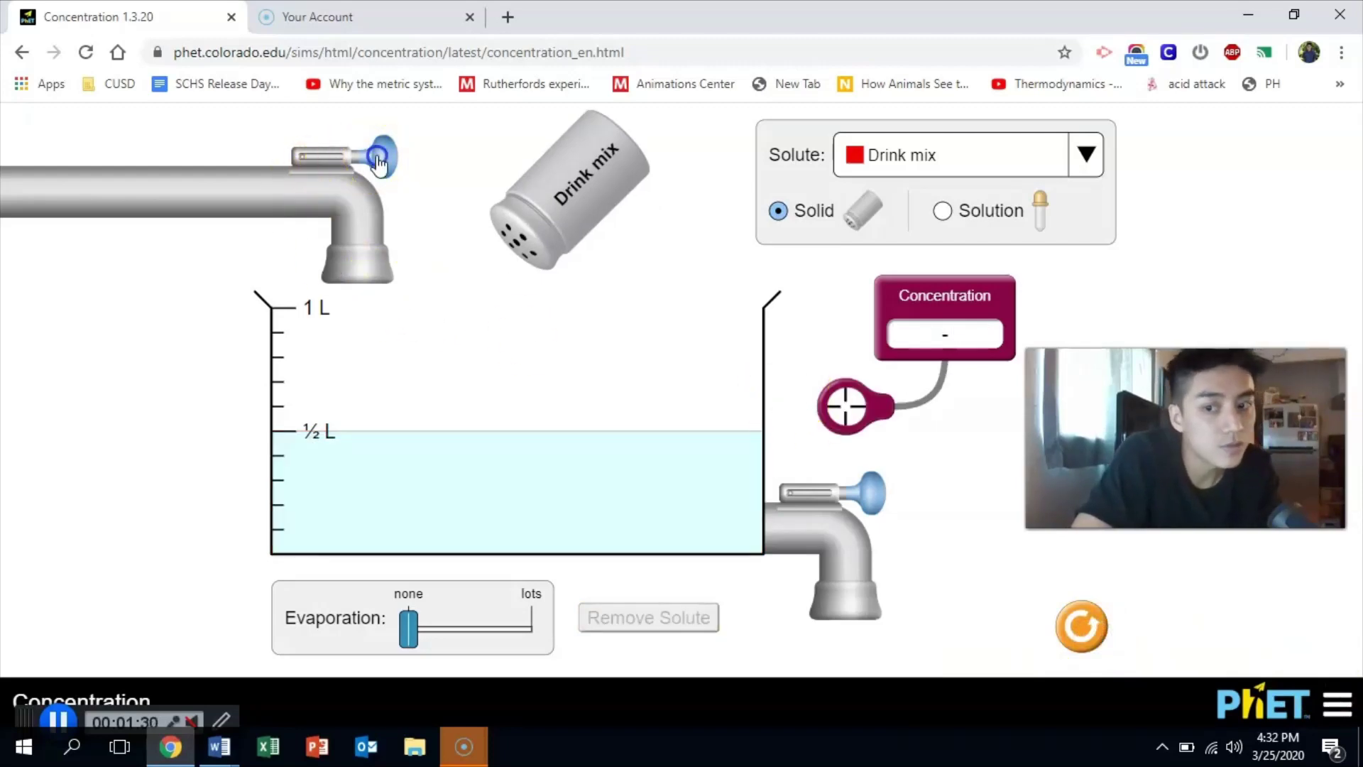
pyautogui.moveTo(380, 163); pyautogui.dragTo(366, 165)
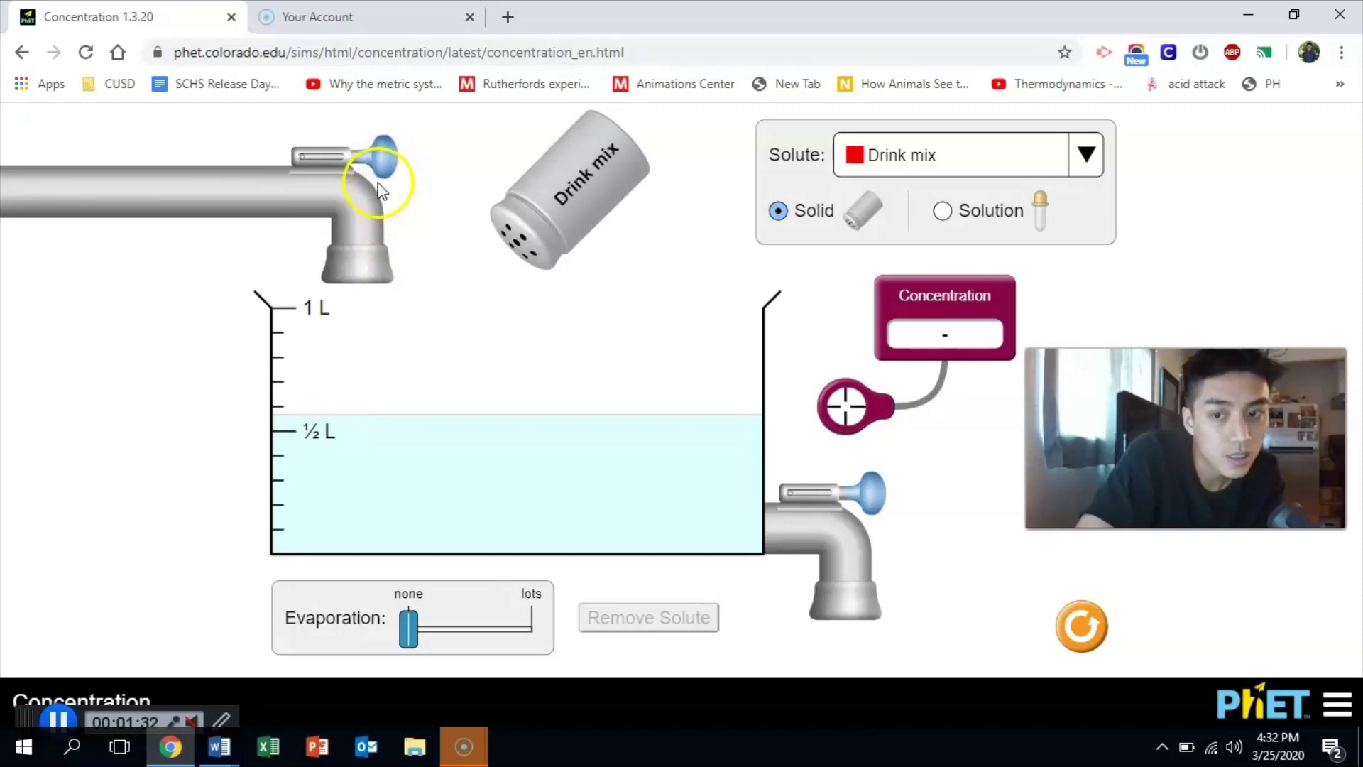
pyautogui.moveTo(383, 165); pyautogui.dragTo(400, 177)
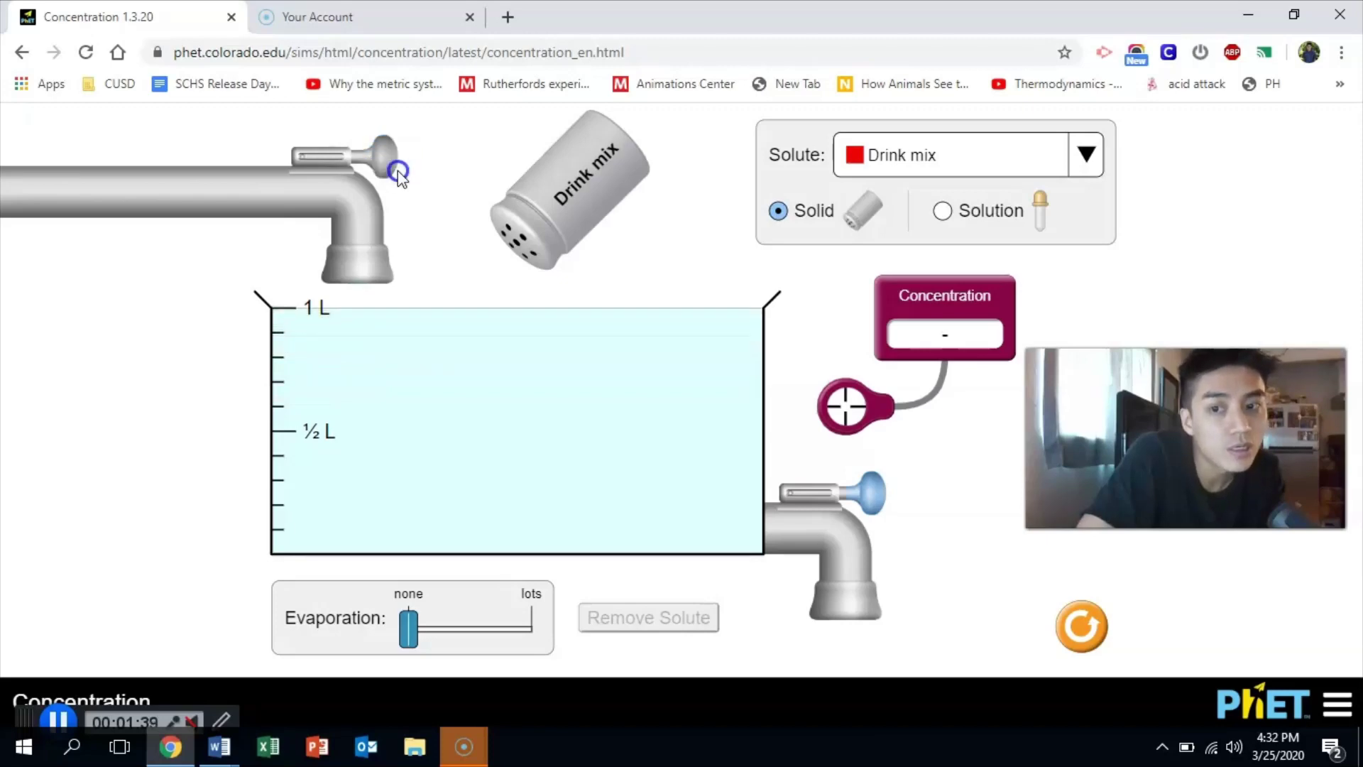
pyautogui.click(846, 399)
pyautogui.moveTo(845, 399); pyautogui.dragTo(662, 453)
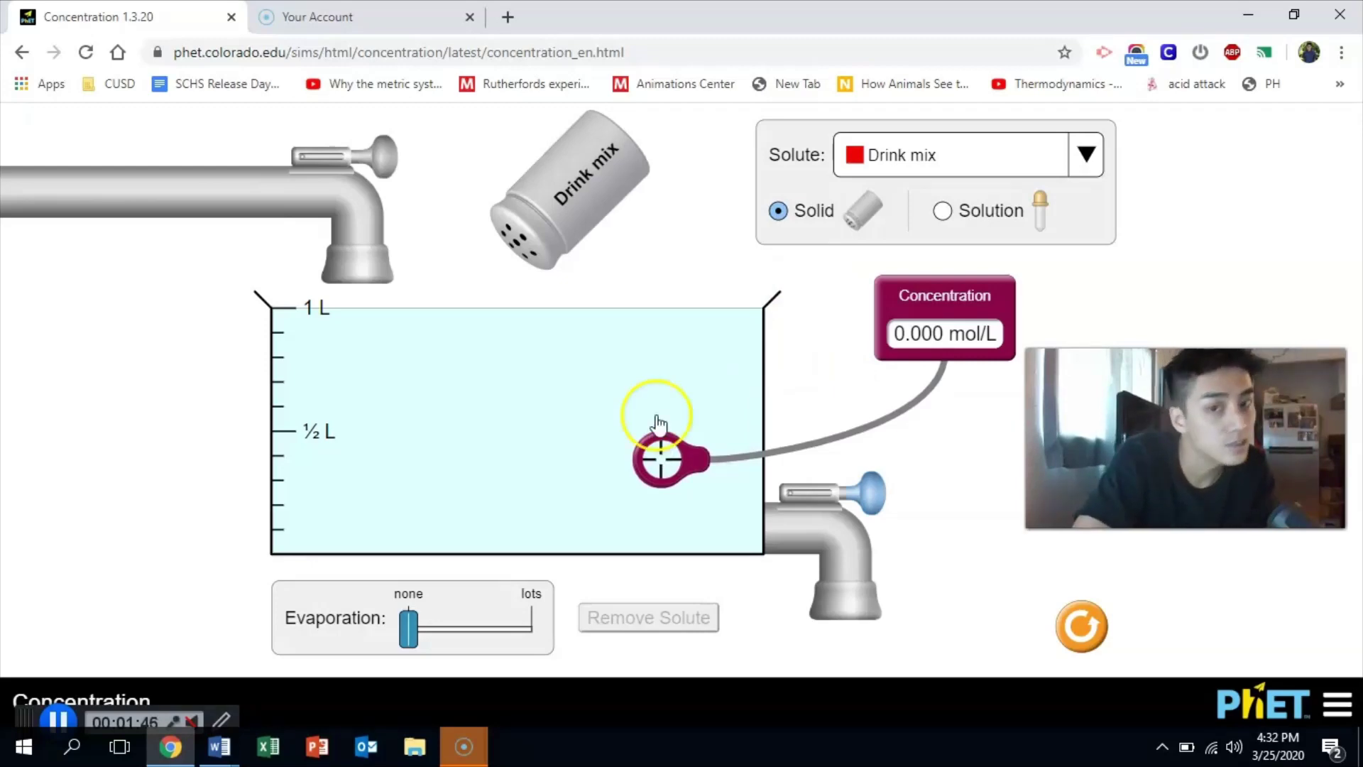
# Shake drink mix into the full litre of water until the meter reads 1.005 mol/L
pyautogui.moveTo(547, 164); pyautogui.dragTo(595, 190)
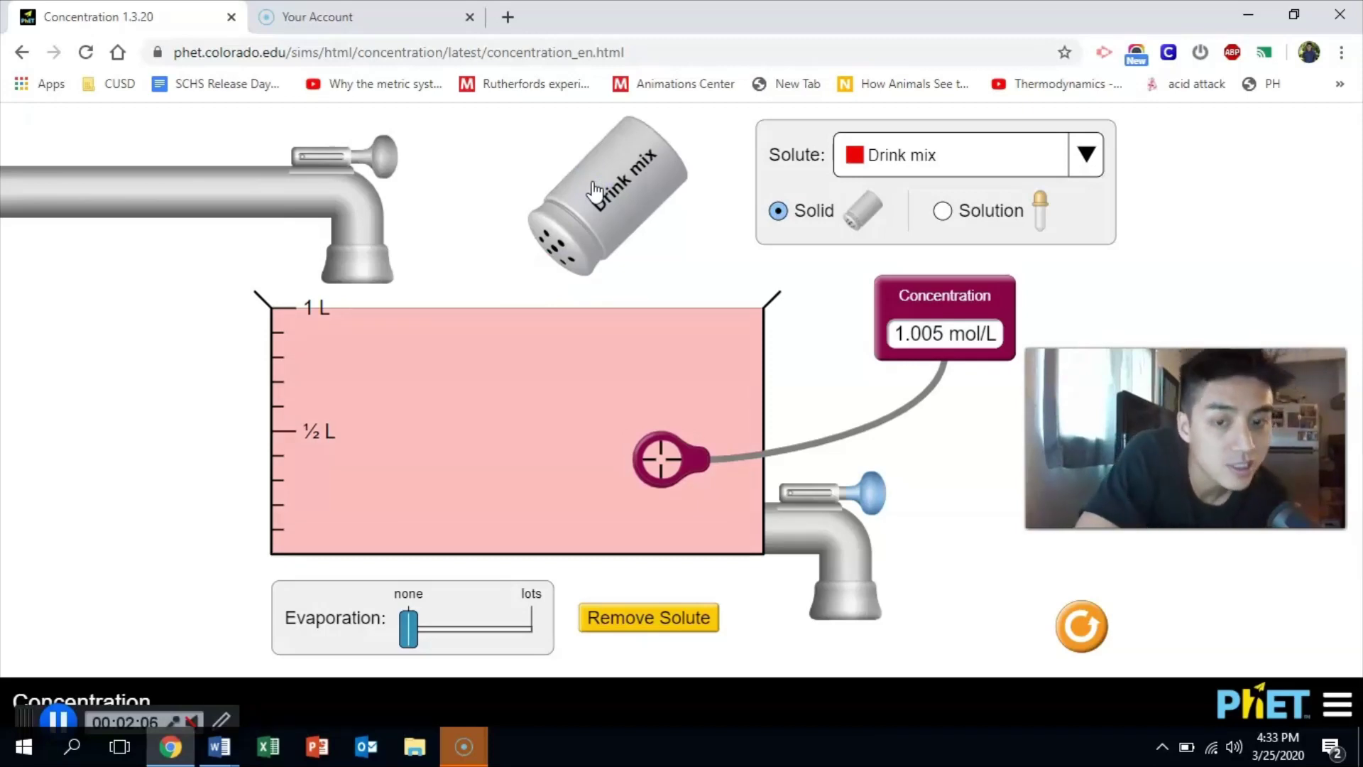
pyautogui.click(595, 286)
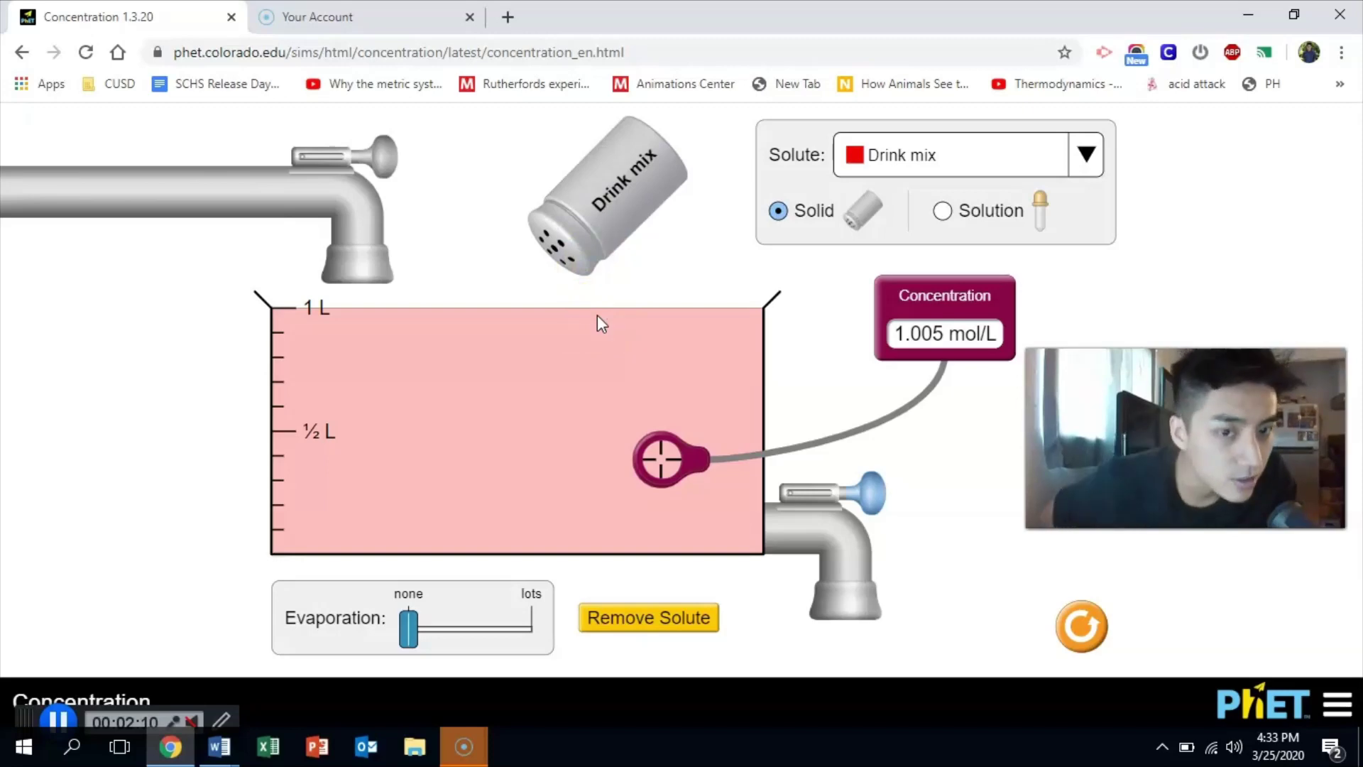
pyautogui.click(418, 626)
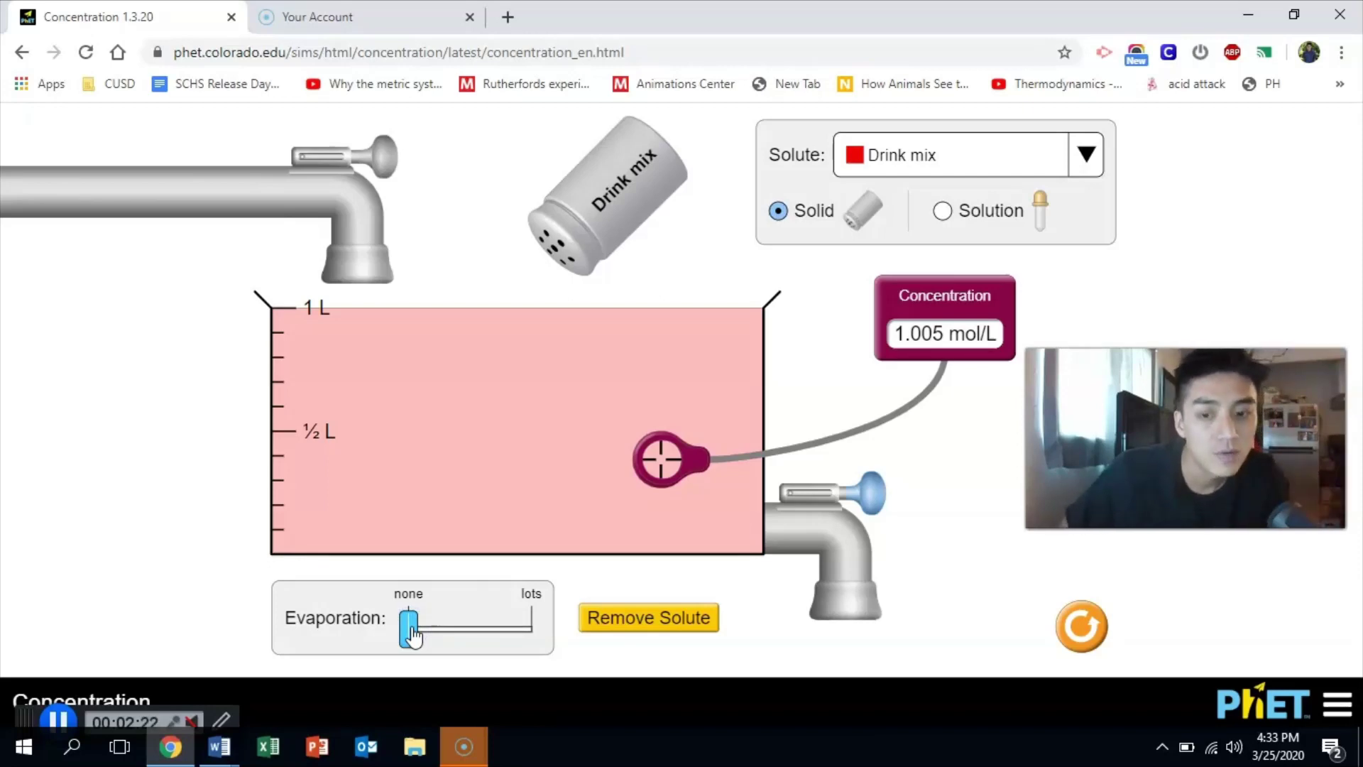
# Evaporate water down to the ½ L mark, raising the reading to 2.003 mol/L
pyautogui.moveTo(414, 635); pyautogui.dragTo(432, 639)
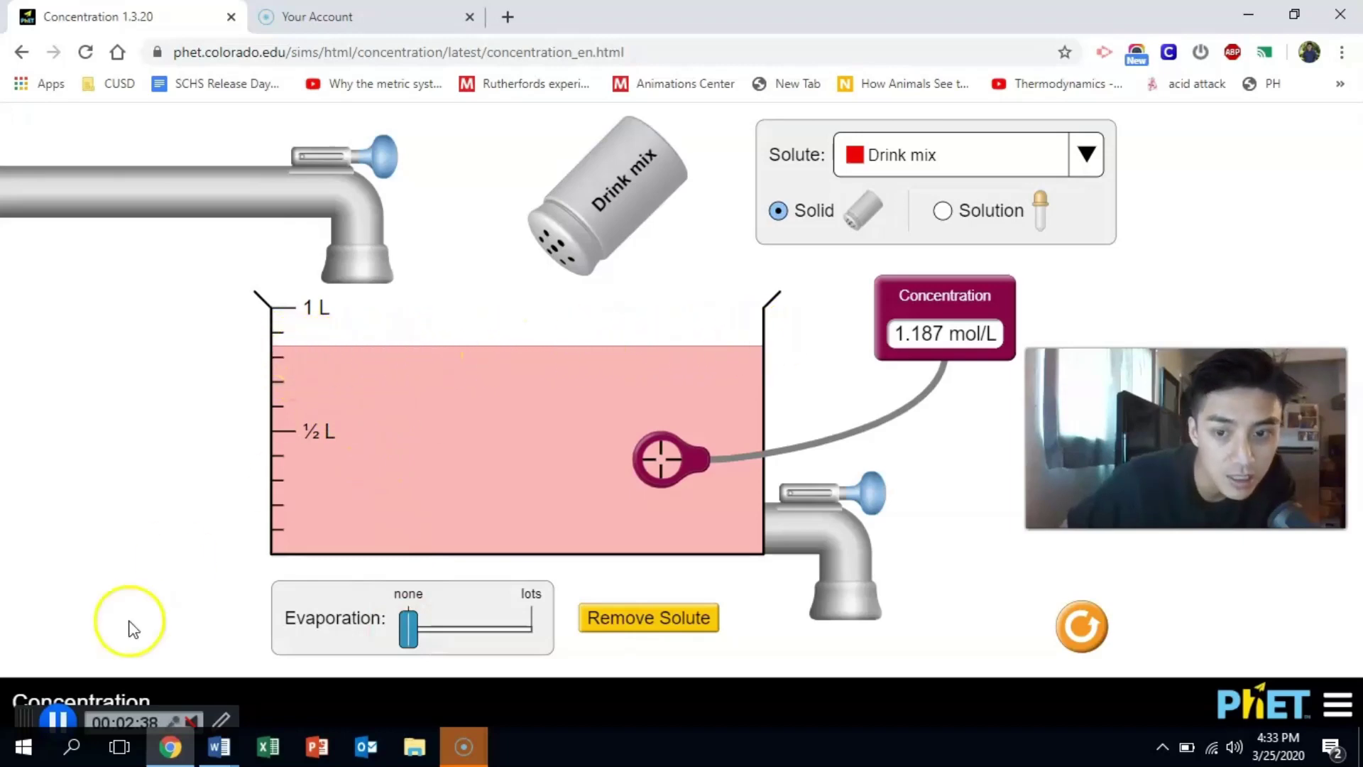
pyautogui.moveTo(408, 639); pyautogui.dragTo(441, 634)
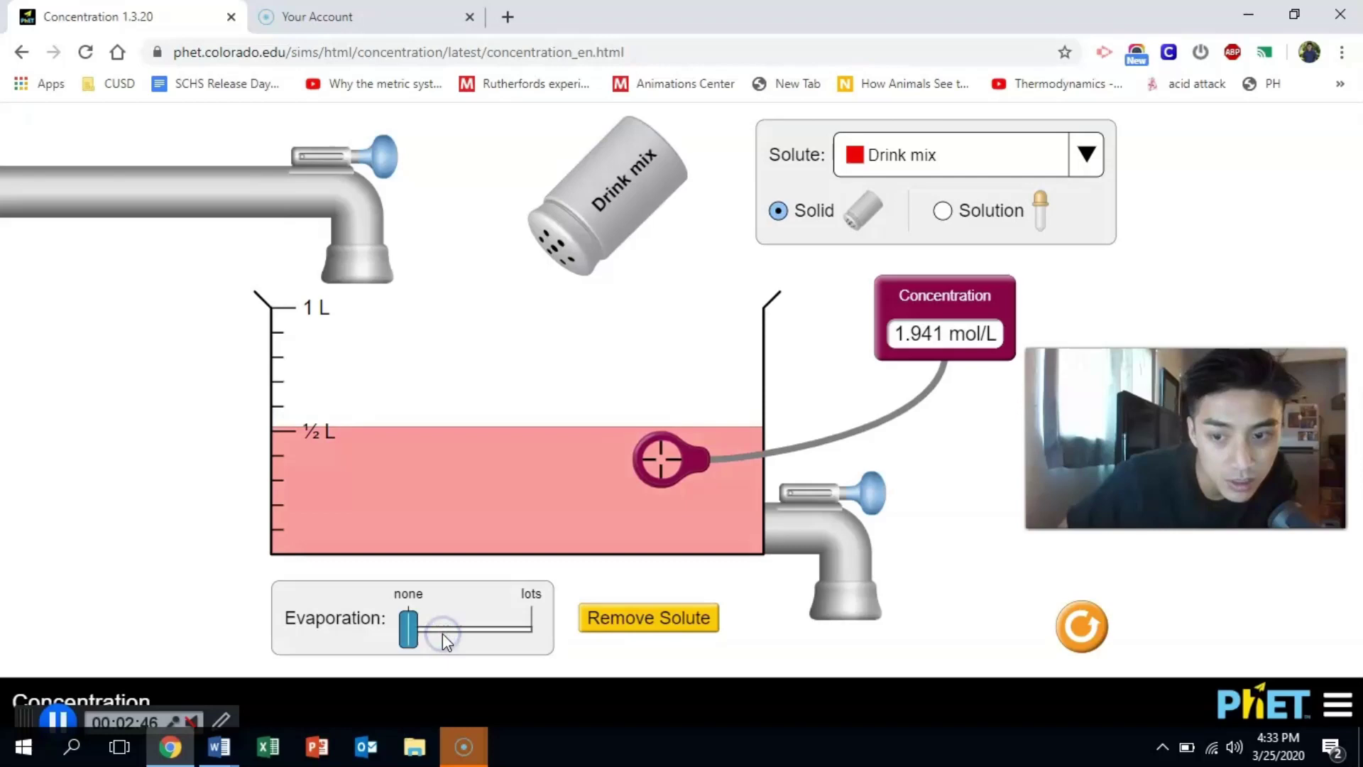
pyautogui.click(410, 628)
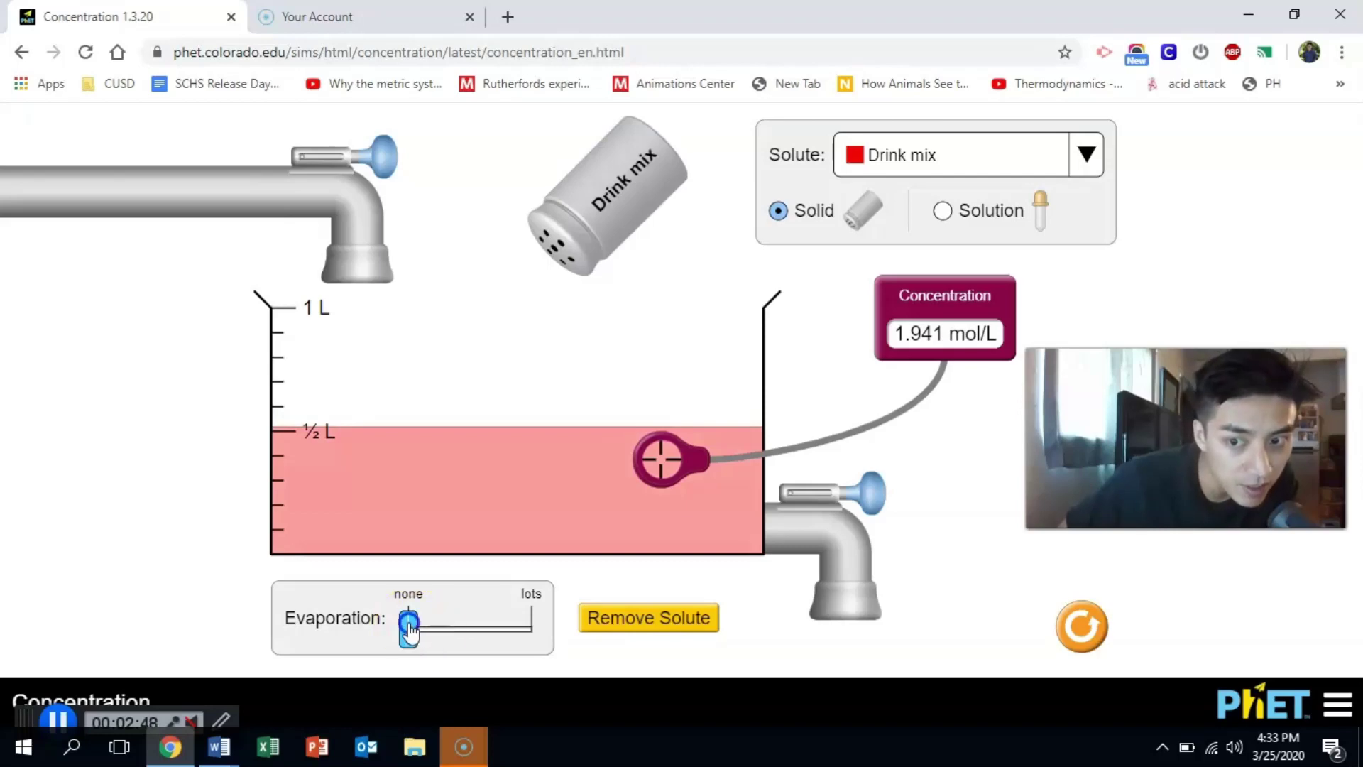
pyautogui.moveTo(412, 630); pyautogui.dragTo(419, 629)
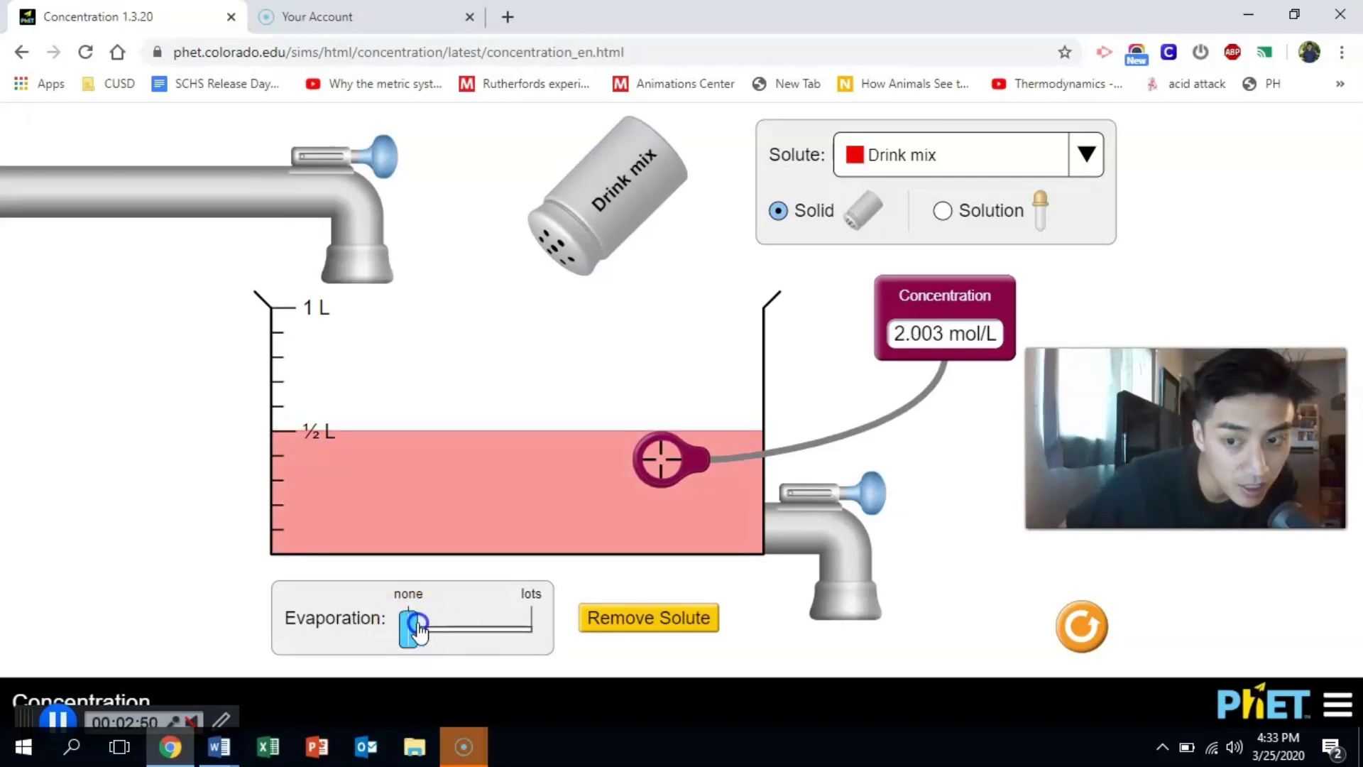
pyautogui.click(560, 484)
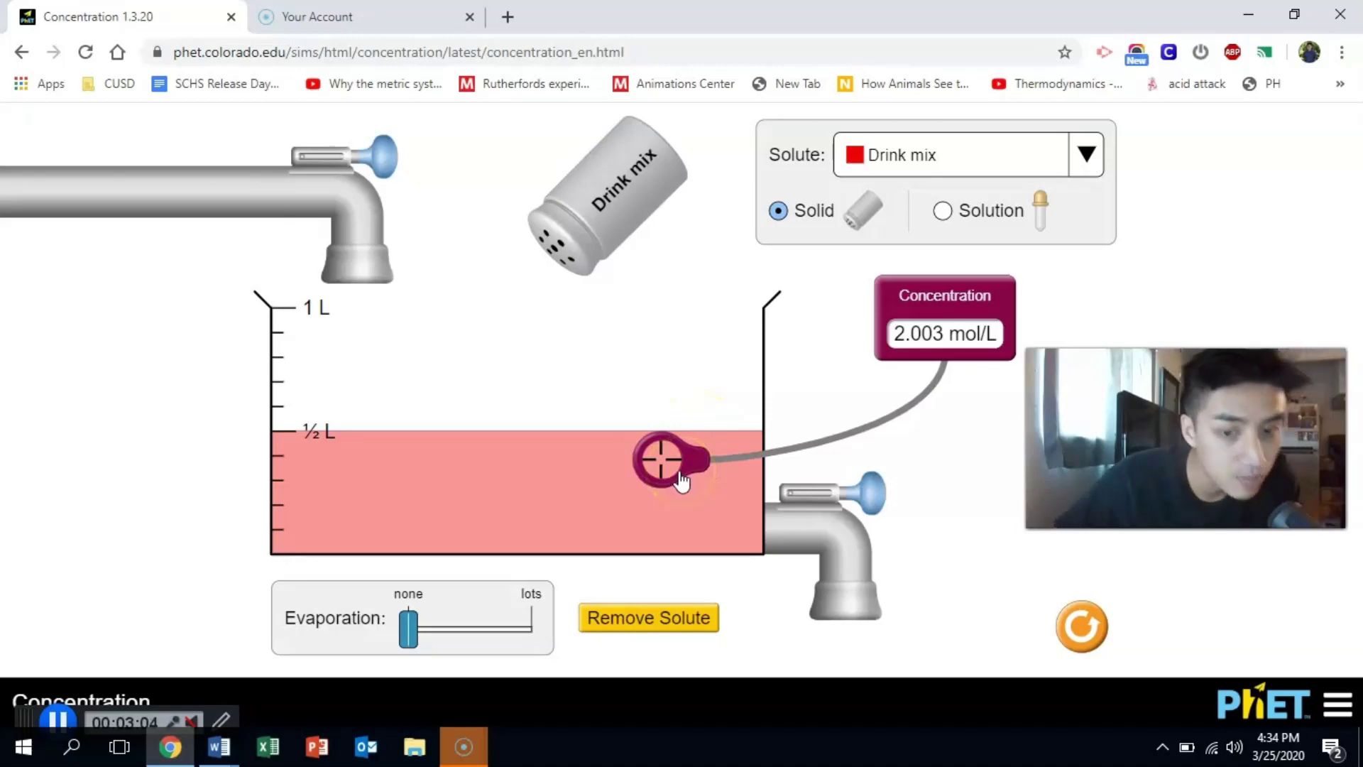
# Lower the probe and drain the solution to about a quarter litre, reading staying 2.003 mol/L
pyautogui.moveTo(681, 482); pyautogui.dragTo(669, 506)
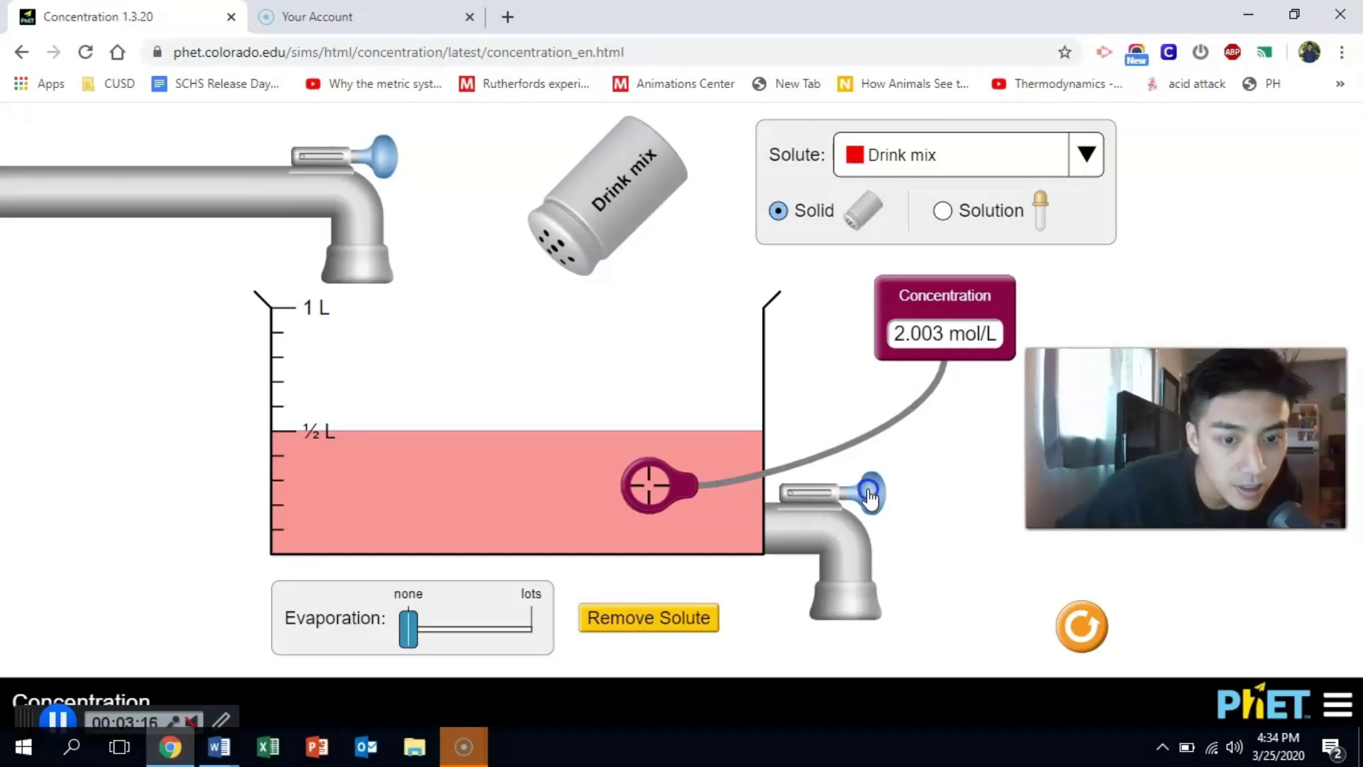
pyautogui.moveTo(869, 495); pyautogui.dragTo(878, 499)
pyautogui.click(657, 478)
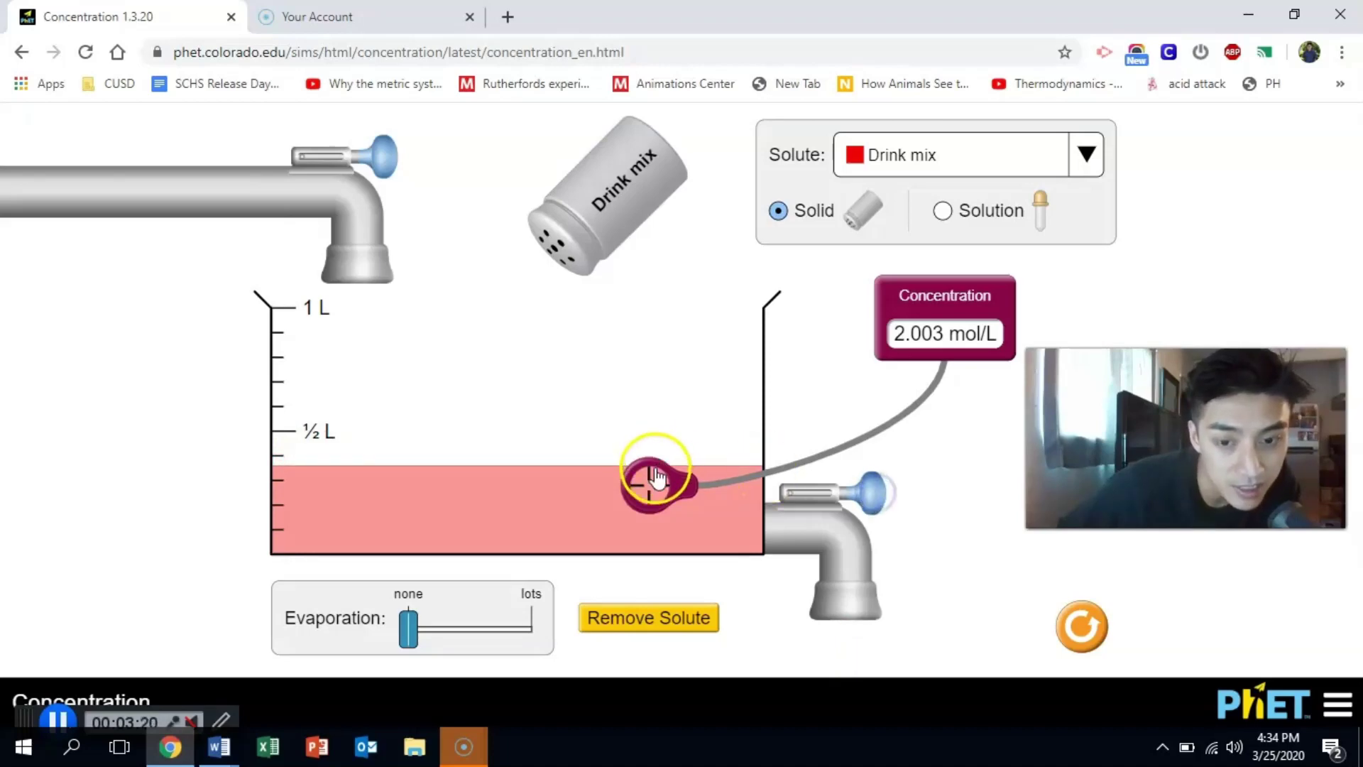
pyautogui.moveTo(656, 478); pyautogui.dragTo(634, 511)
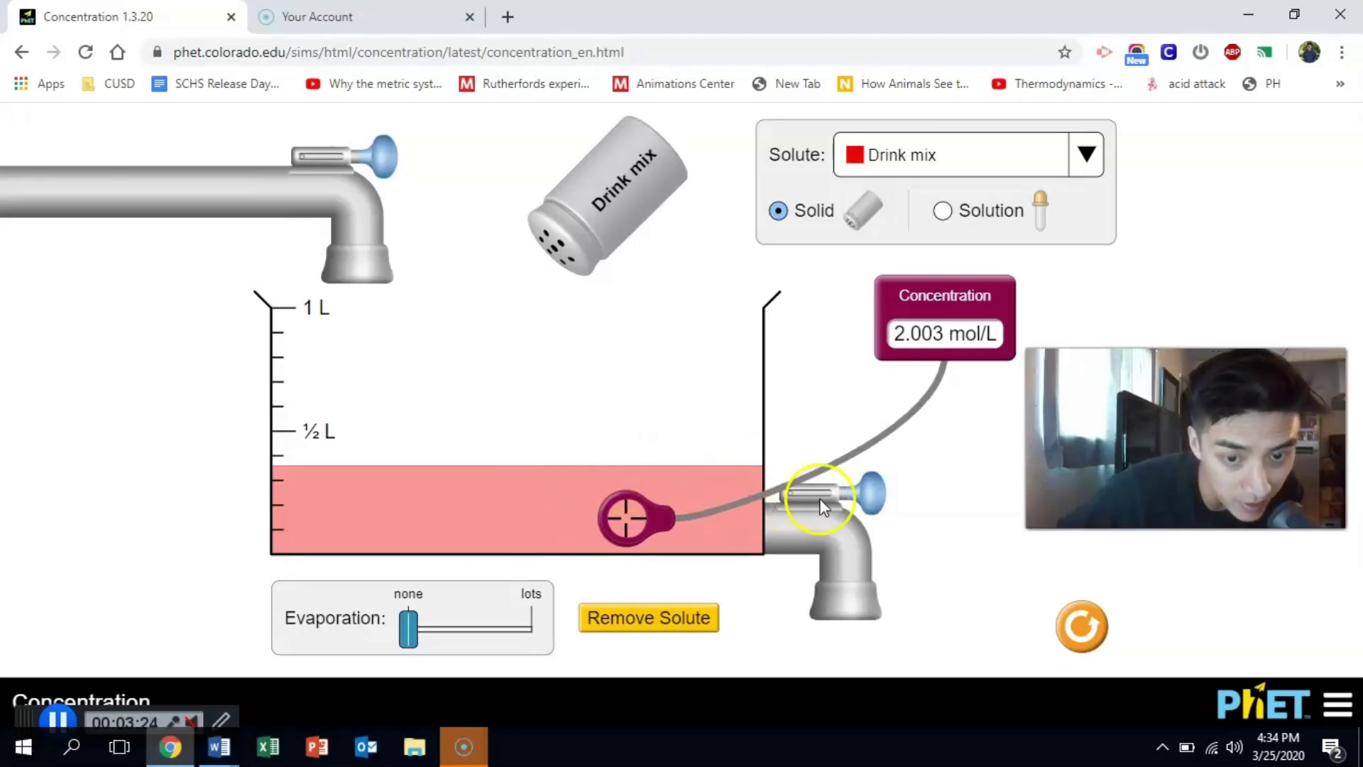
pyautogui.moveTo(872, 501); pyautogui.dragTo(872, 506)
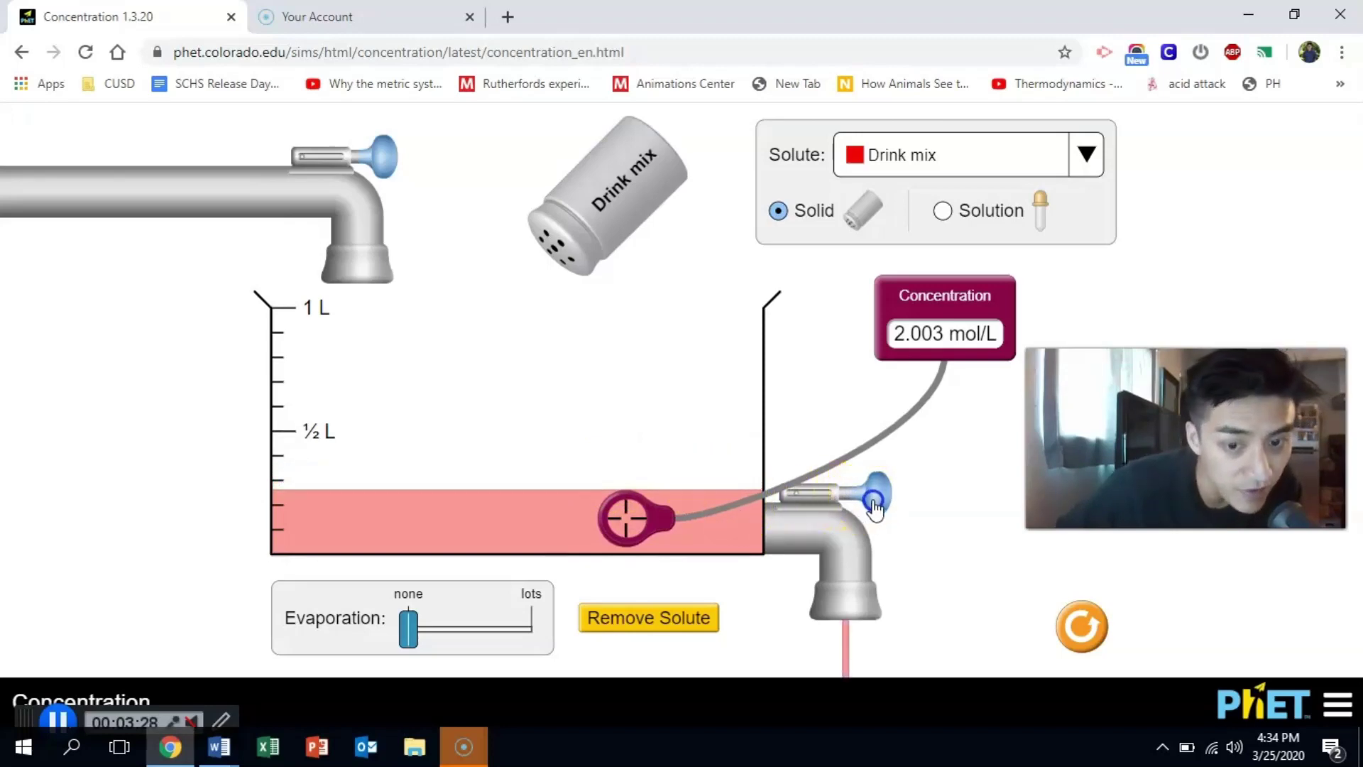
# Close the drain, evaporate slightly, and shake in drink mix until saturated at 5.960 mol/L
pyautogui.moveTo(874, 506); pyautogui.dragTo(874, 506)
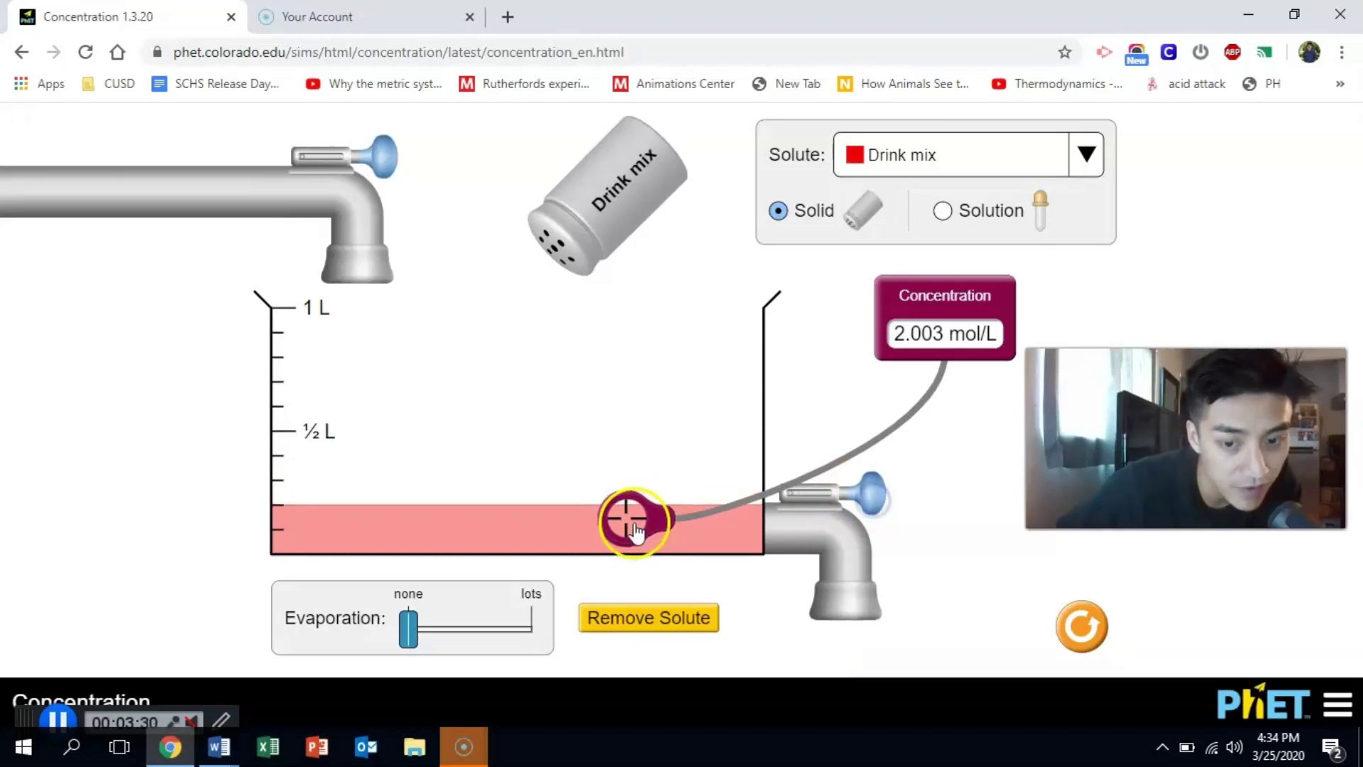
pyautogui.moveTo(627, 520); pyautogui.dragTo(615, 536)
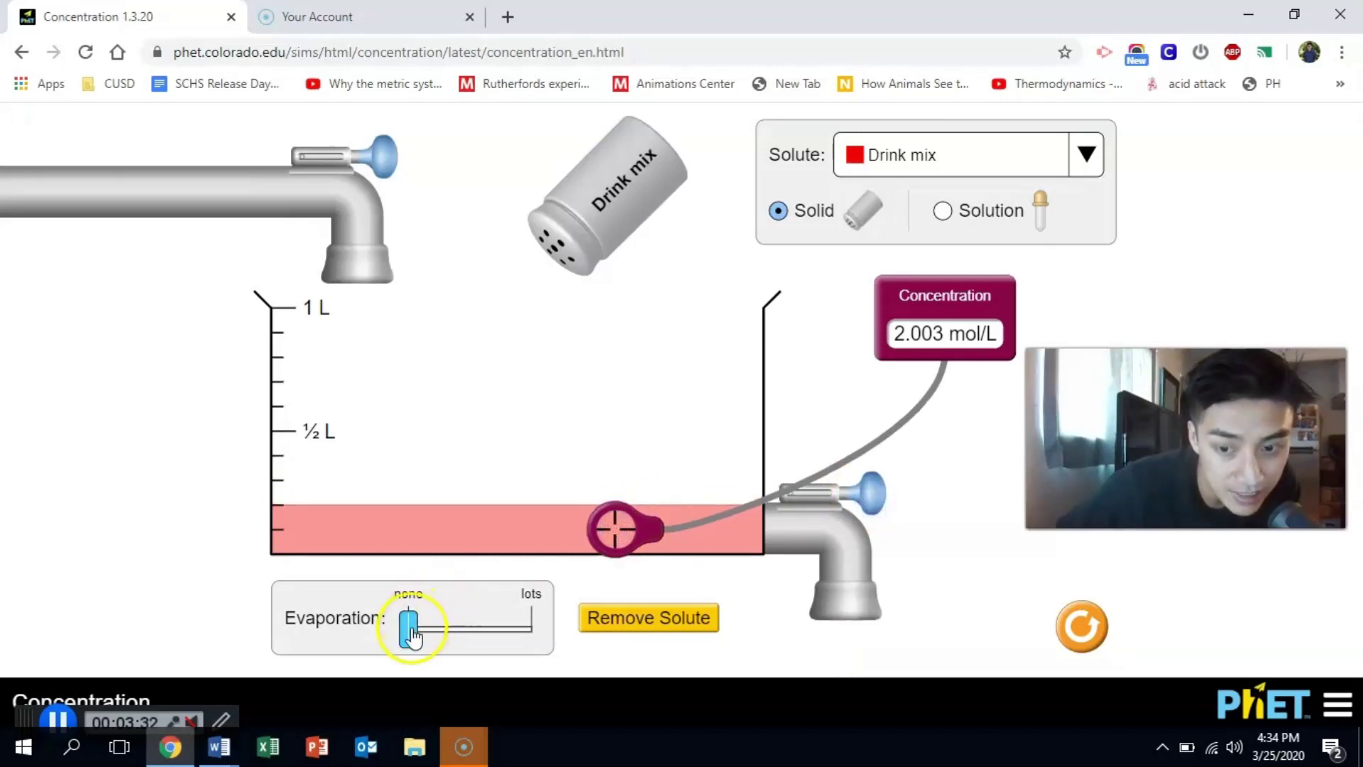
pyautogui.moveTo(416, 635); pyautogui.dragTo(424, 638)
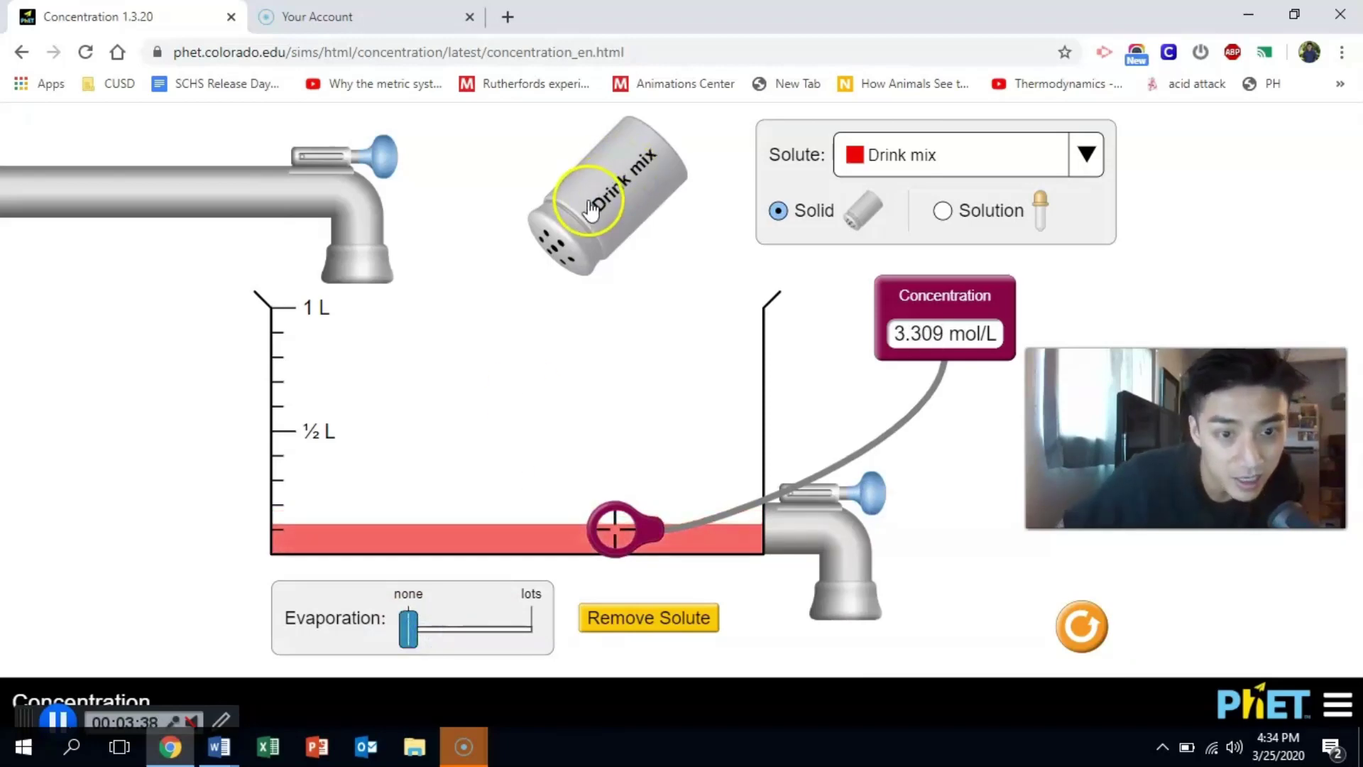
pyautogui.moveTo(604, 213)
pyautogui.mouseDown()
pyautogui.moveTo(617, 197)
pyautogui.moveTo(604, 238)
pyautogui.moveTo(587, 220)
pyautogui.moveTo(608, 207)
pyautogui.moveTo(608, 236)
pyautogui.mouseUp()
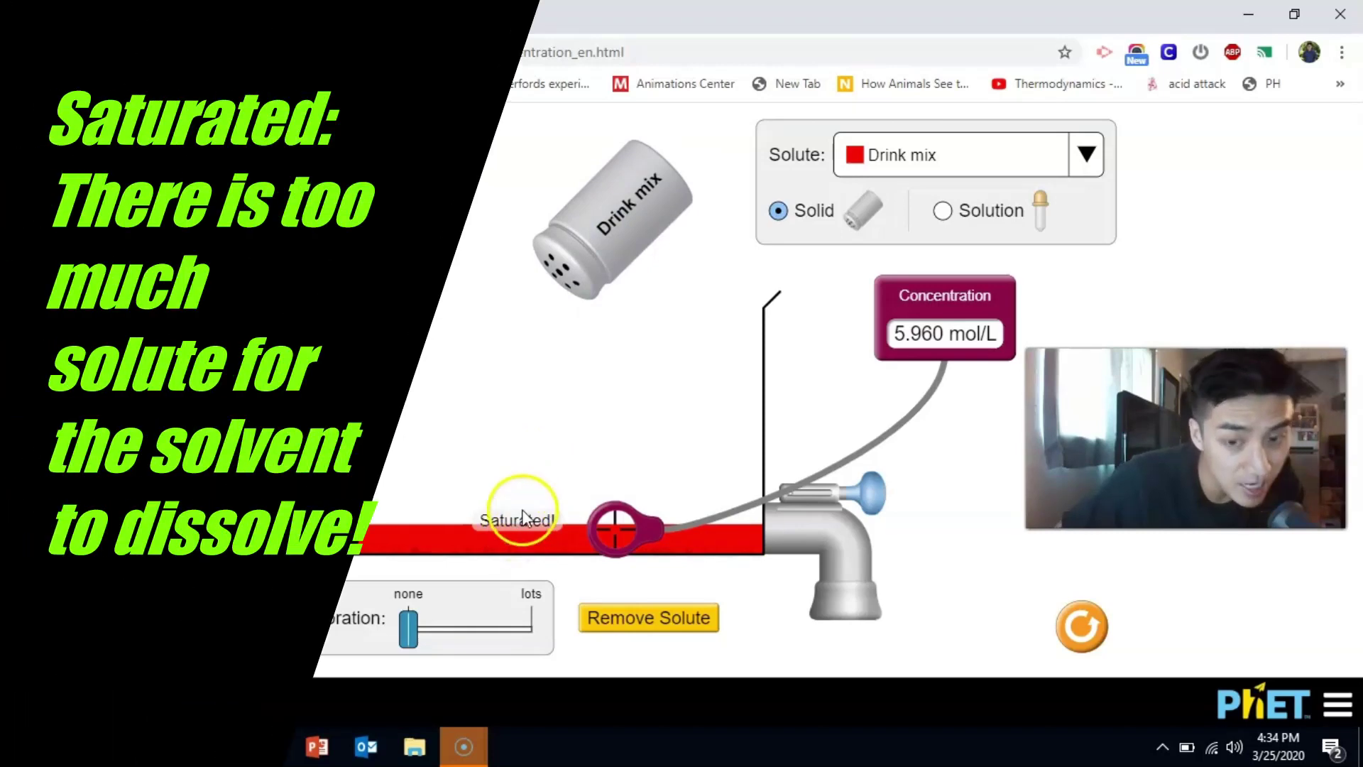
pyautogui.moveTo(593, 250); pyautogui.dragTo(566, 292)
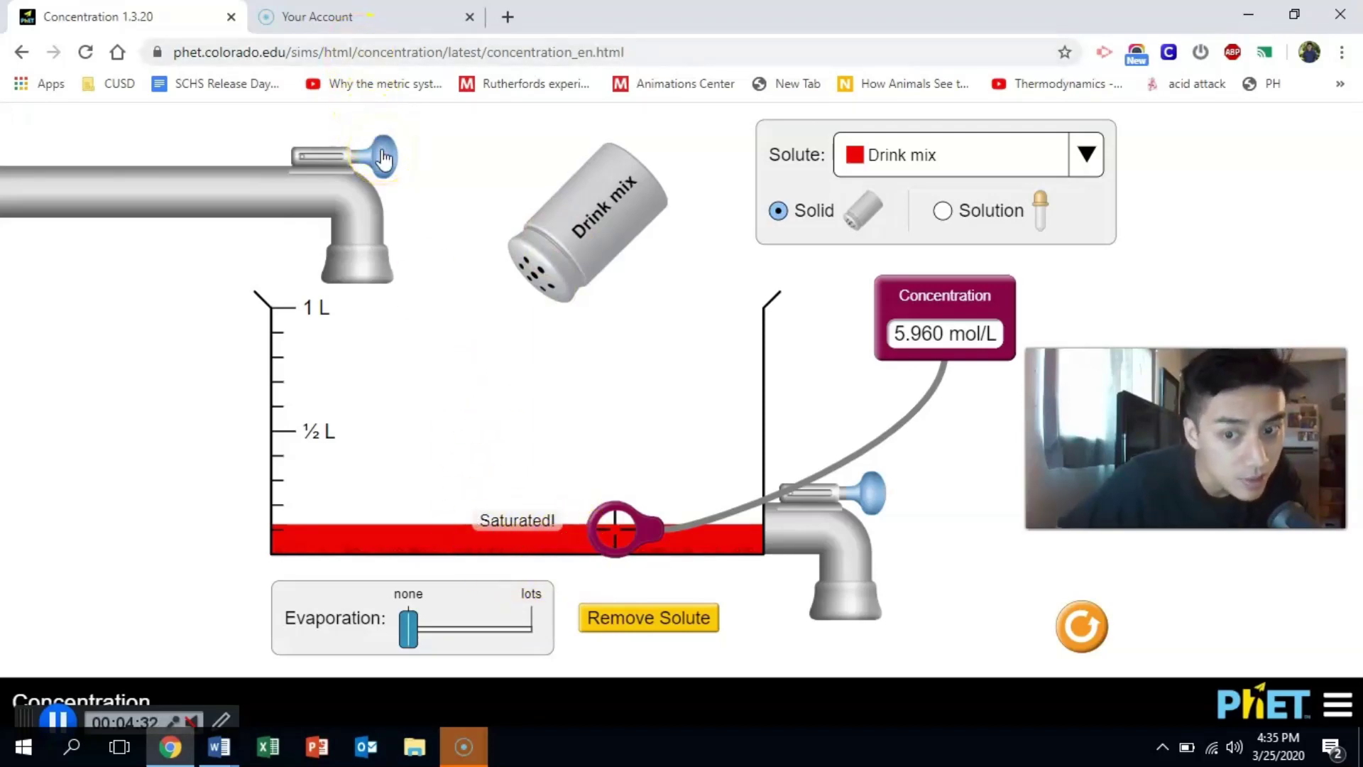
# Add water to dilute the solution to 0.264 mol/L, then drain it to a shallow pale-pink layer
pyautogui.moveTo(382, 154); pyautogui.dragTo(401, 166)
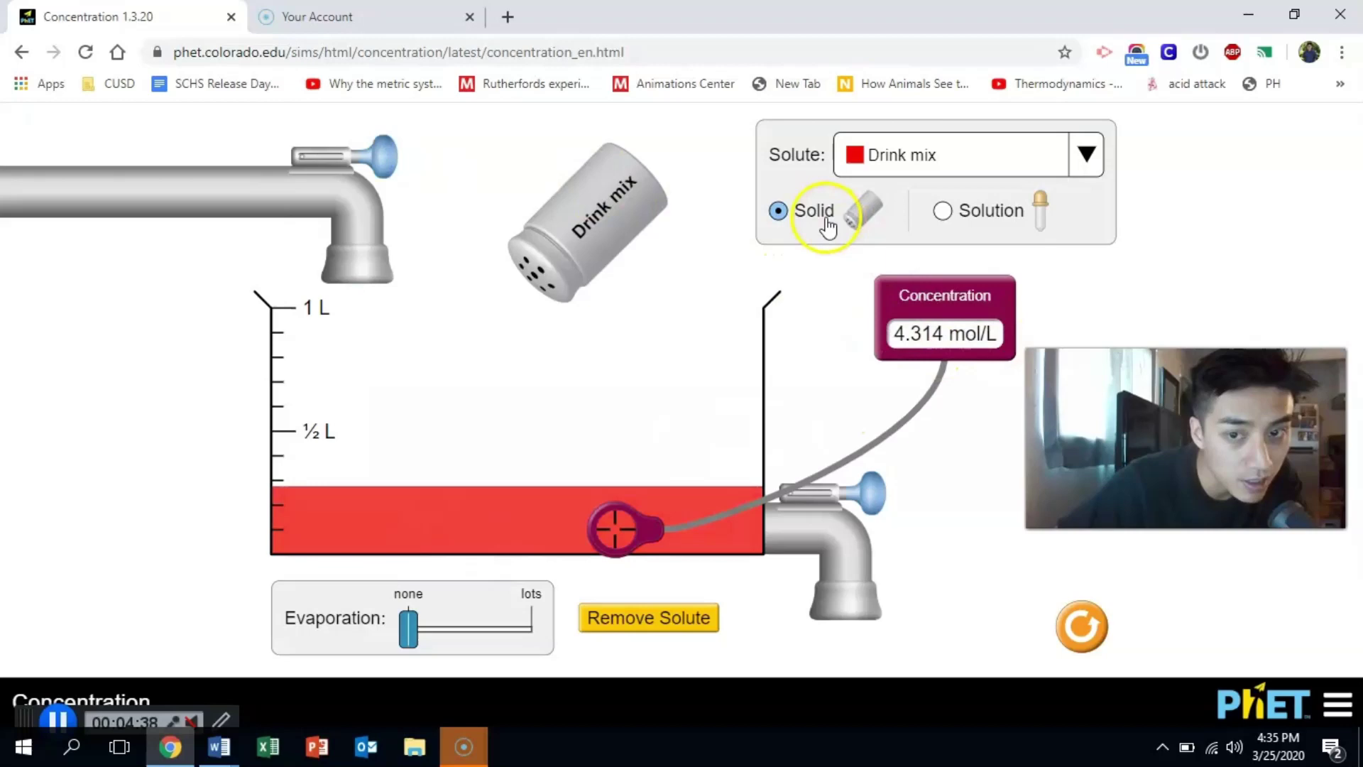
pyautogui.moveTo(379, 176); pyautogui.dragTo(431, 184)
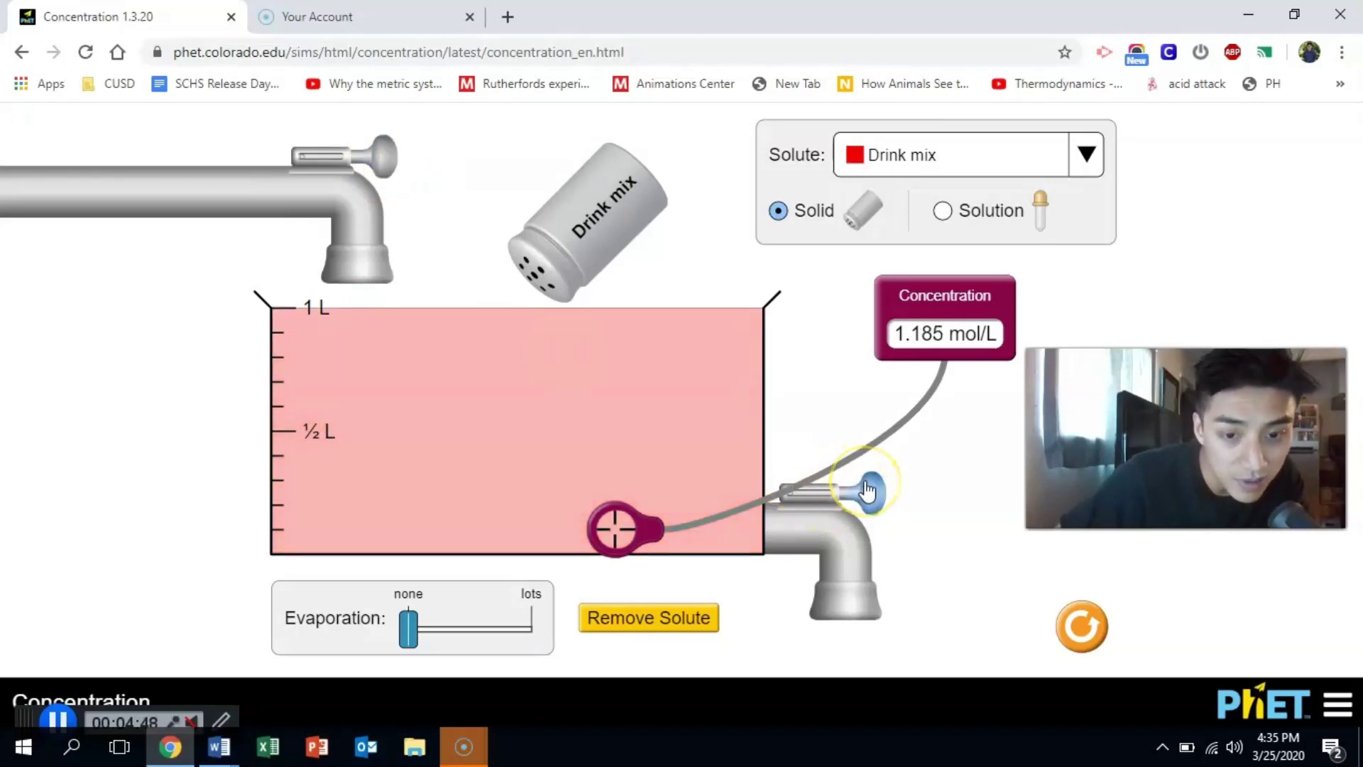
pyautogui.moveTo(866, 488); pyautogui.dragTo(900, 490)
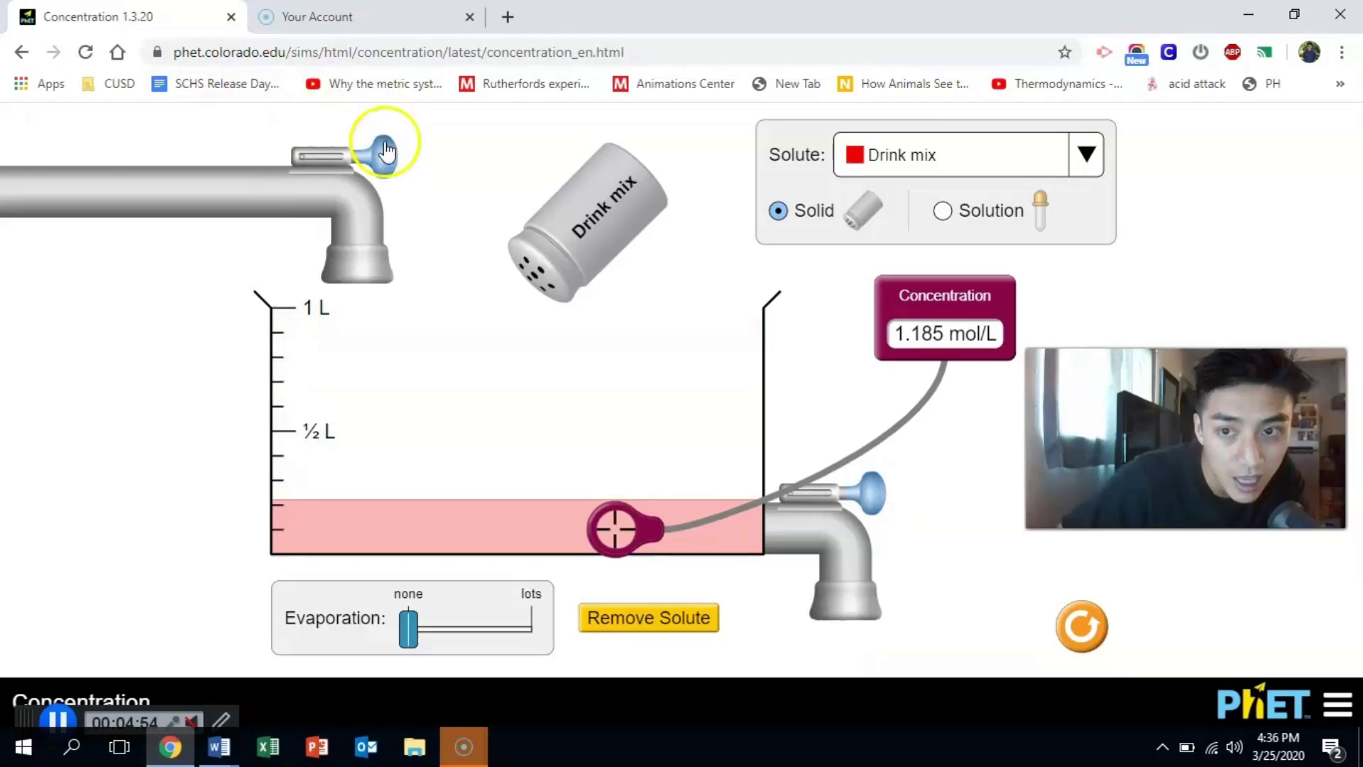
pyautogui.moveTo(383, 155); pyautogui.dragTo(579, 150)
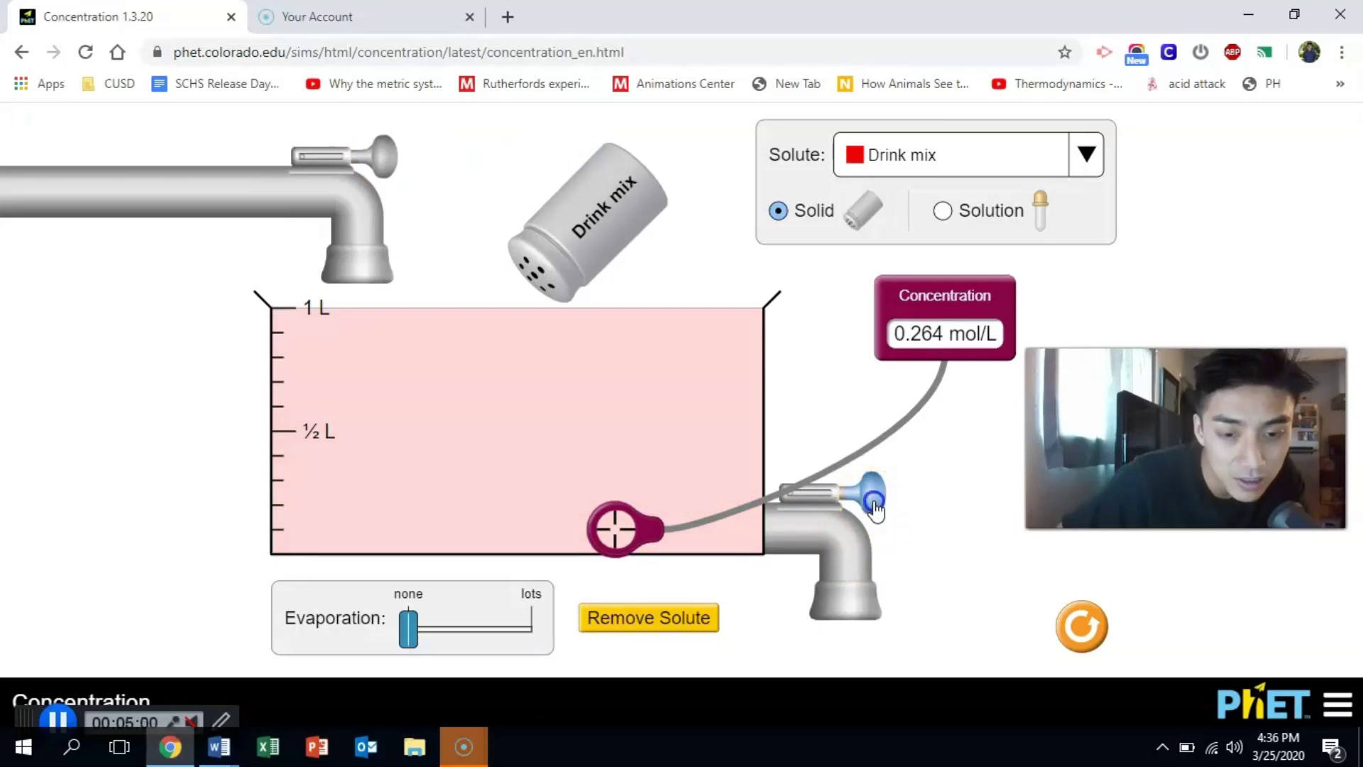
pyautogui.moveTo(875, 501); pyautogui.dragTo(982, 488)
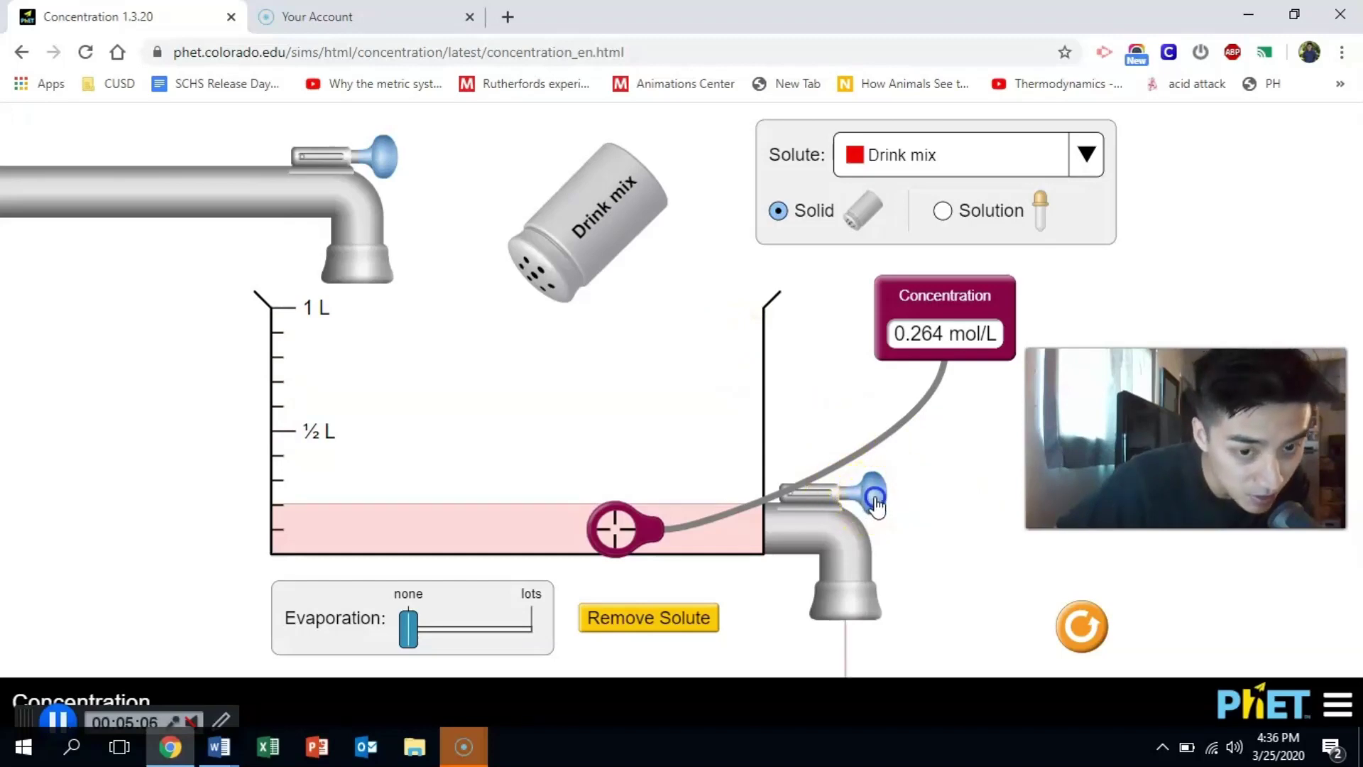
# Drain the beaker nearly empty, lower the probe, and alternately refill and drain to dilute further
pyautogui.moveTo(877, 504); pyautogui.dragTo(893, 501)
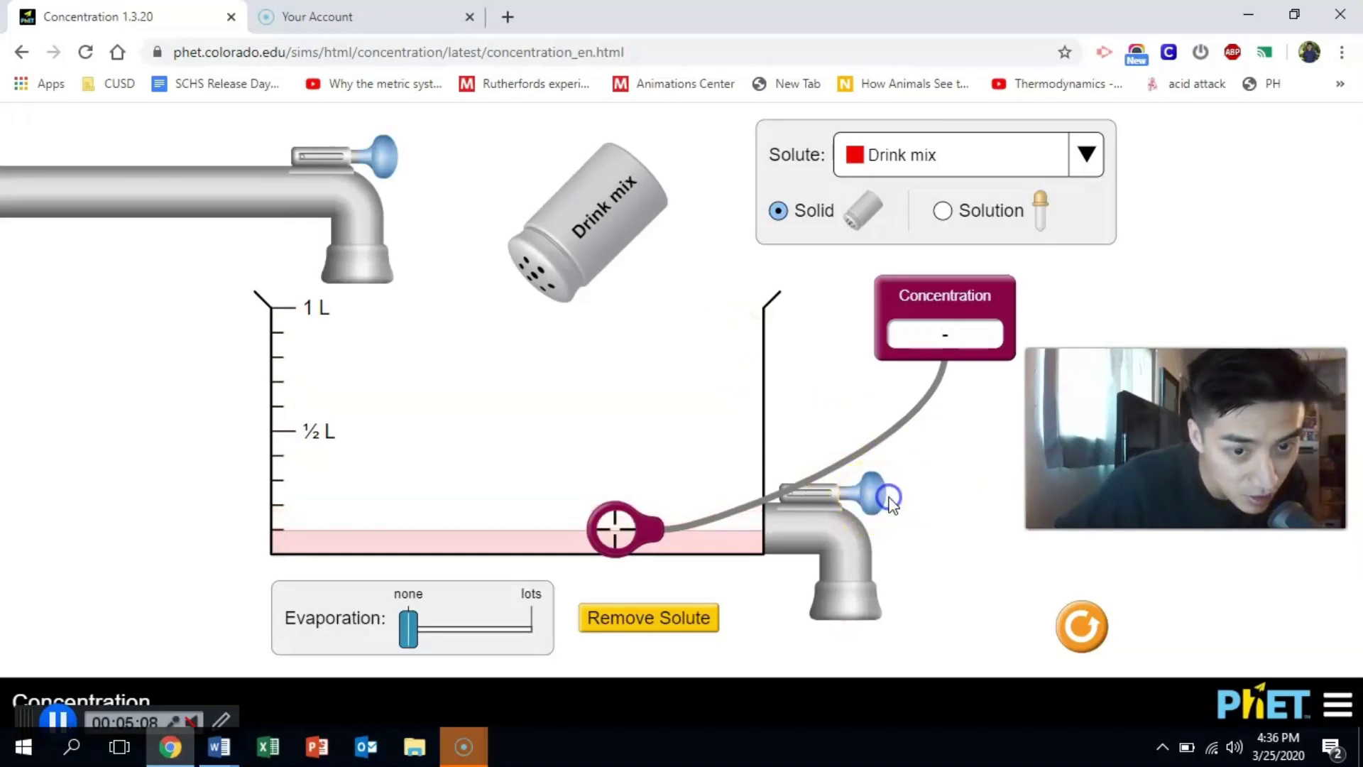
pyautogui.moveTo(615, 527); pyautogui.dragTo(612, 537)
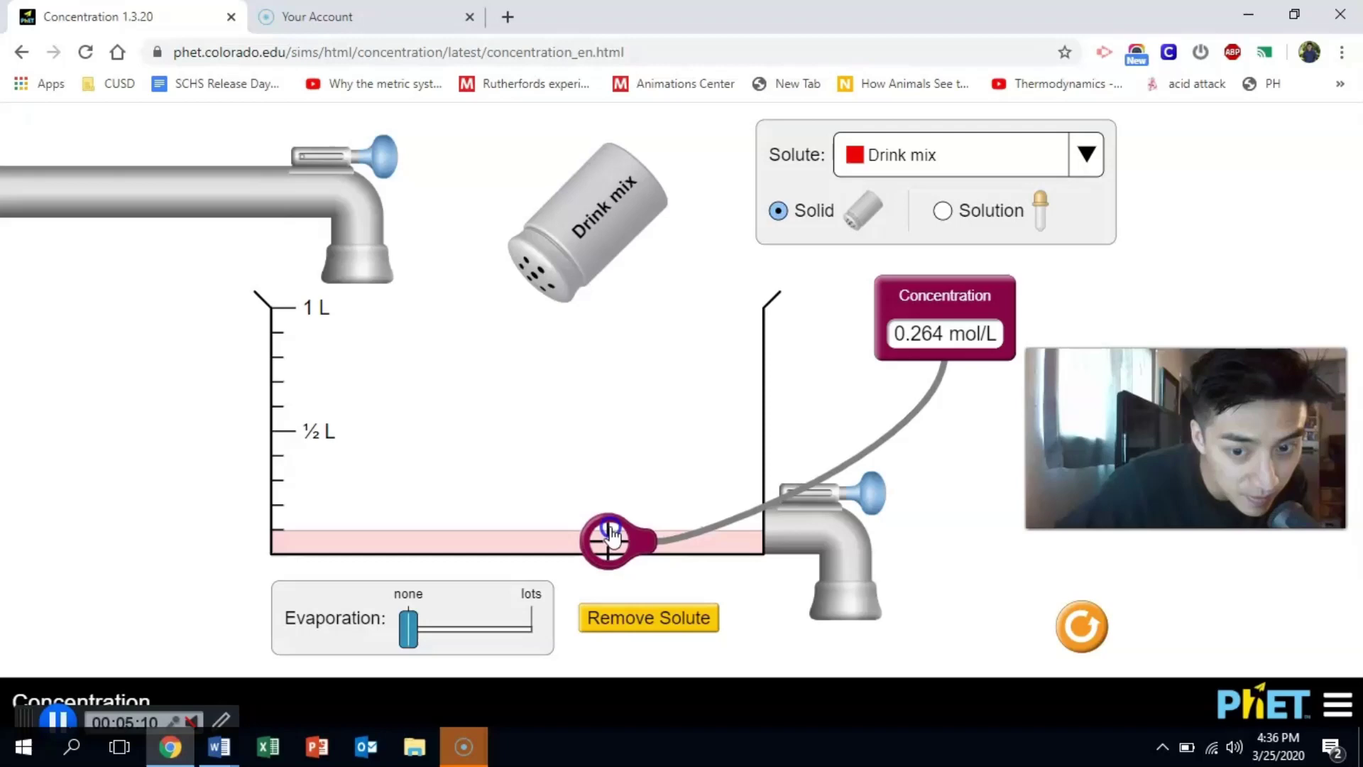
pyautogui.moveTo(389, 155); pyautogui.dragTo(448, 158)
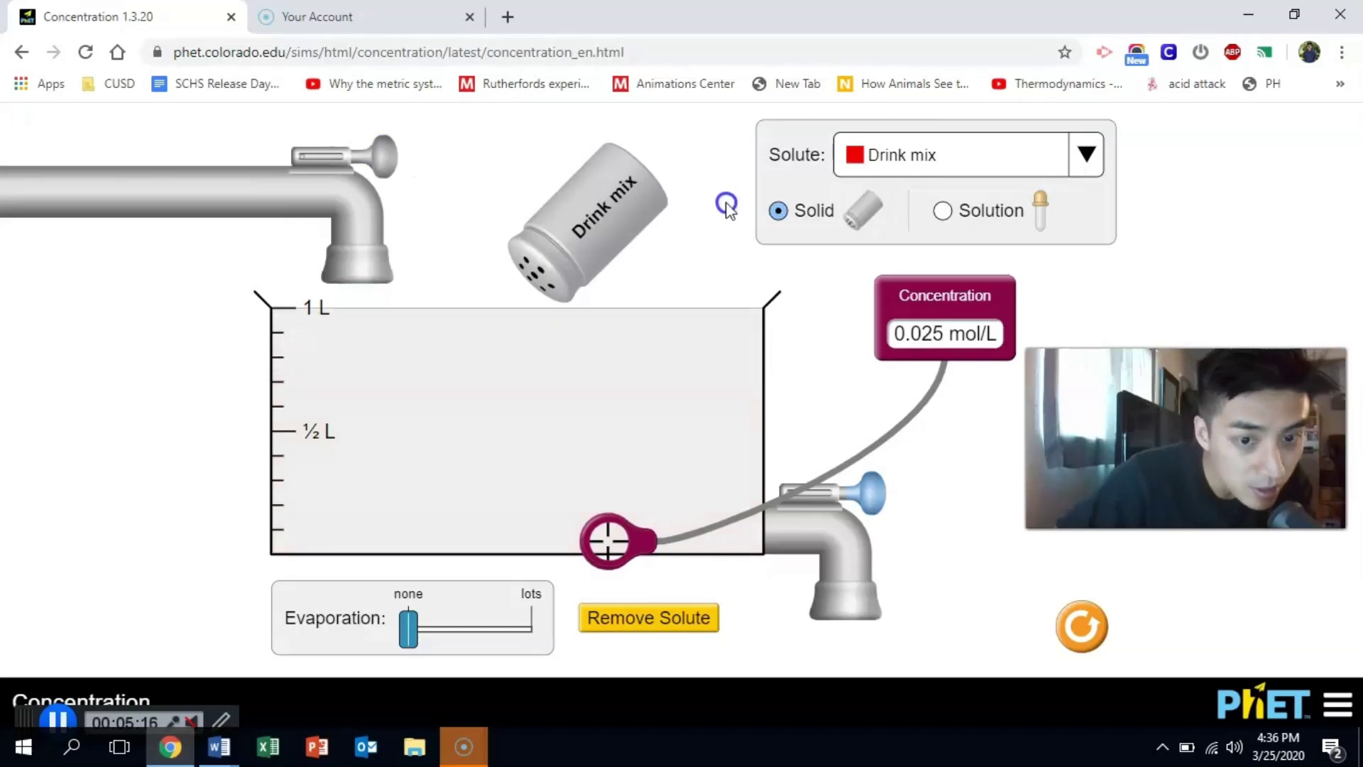
pyautogui.moveTo(879, 505); pyautogui.dragTo(902, 513)
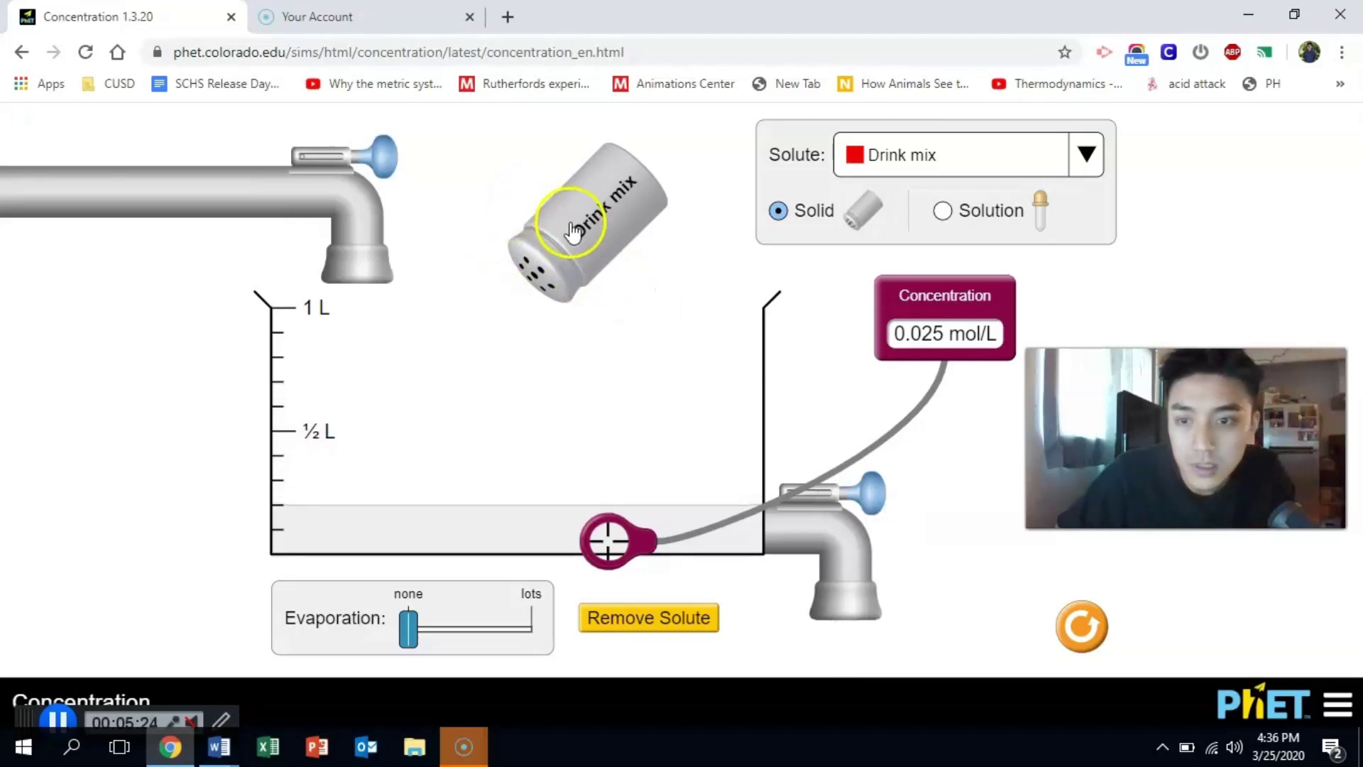
pyautogui.moveTo(362, 146); pyautogui.dragTo(423, 156)
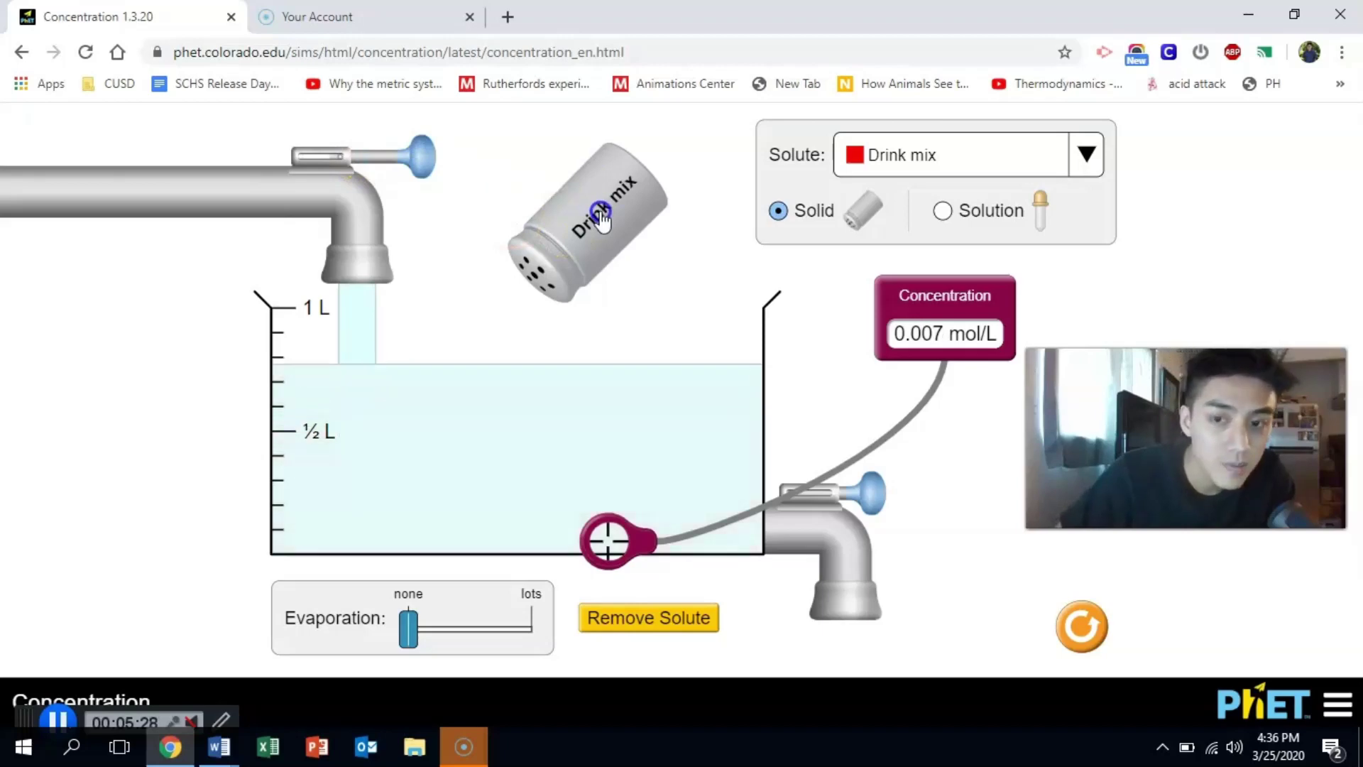
pyautogui.click(879, 506)
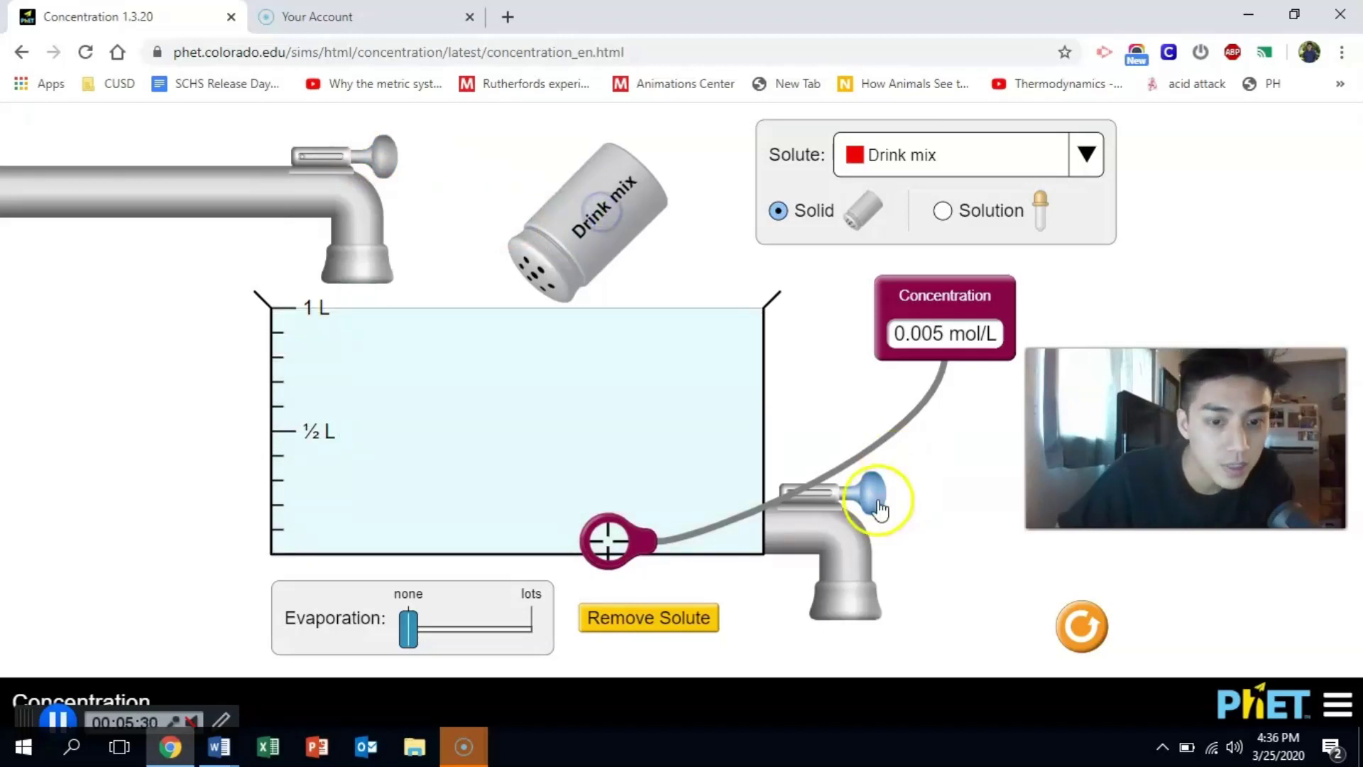
pyautogui.moveTo(879, 506); pyautogui.dragTo(969, 522)
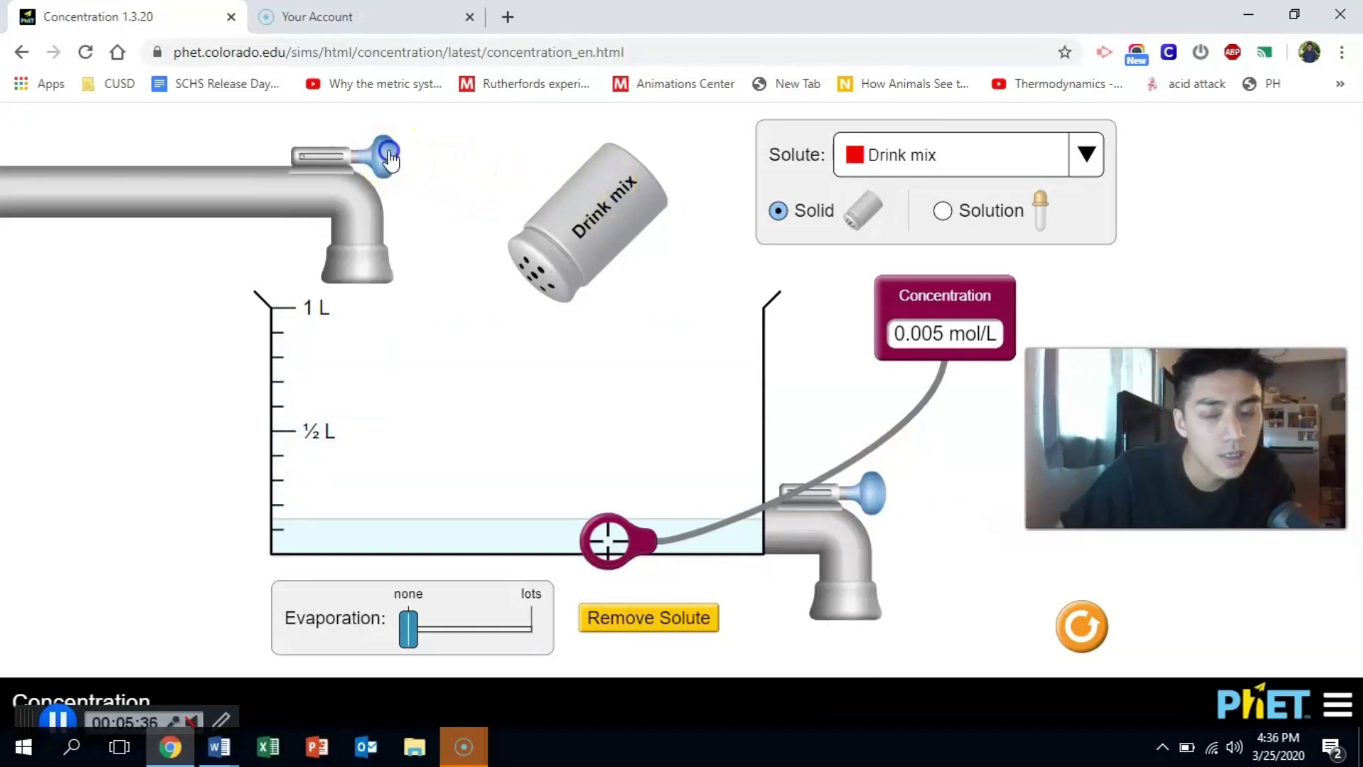
# Keep refilling and draining until the reading is 0.000 mol/L, then fill to 1 L
pyautogui.moveTo(389, 158); pyautogui.dragTo(423, 157)
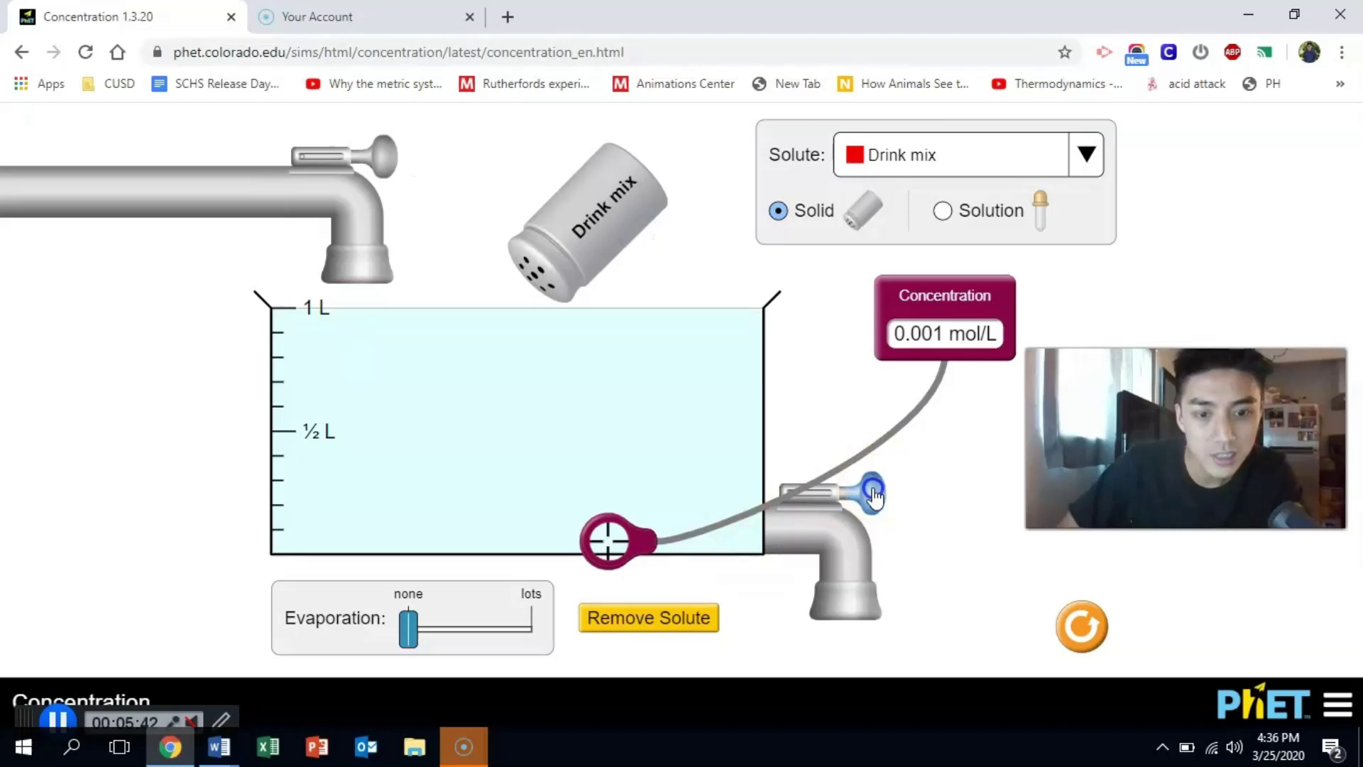
pyautogui.moveTo(873, 494); pyautogui.dragTo(923, 490)
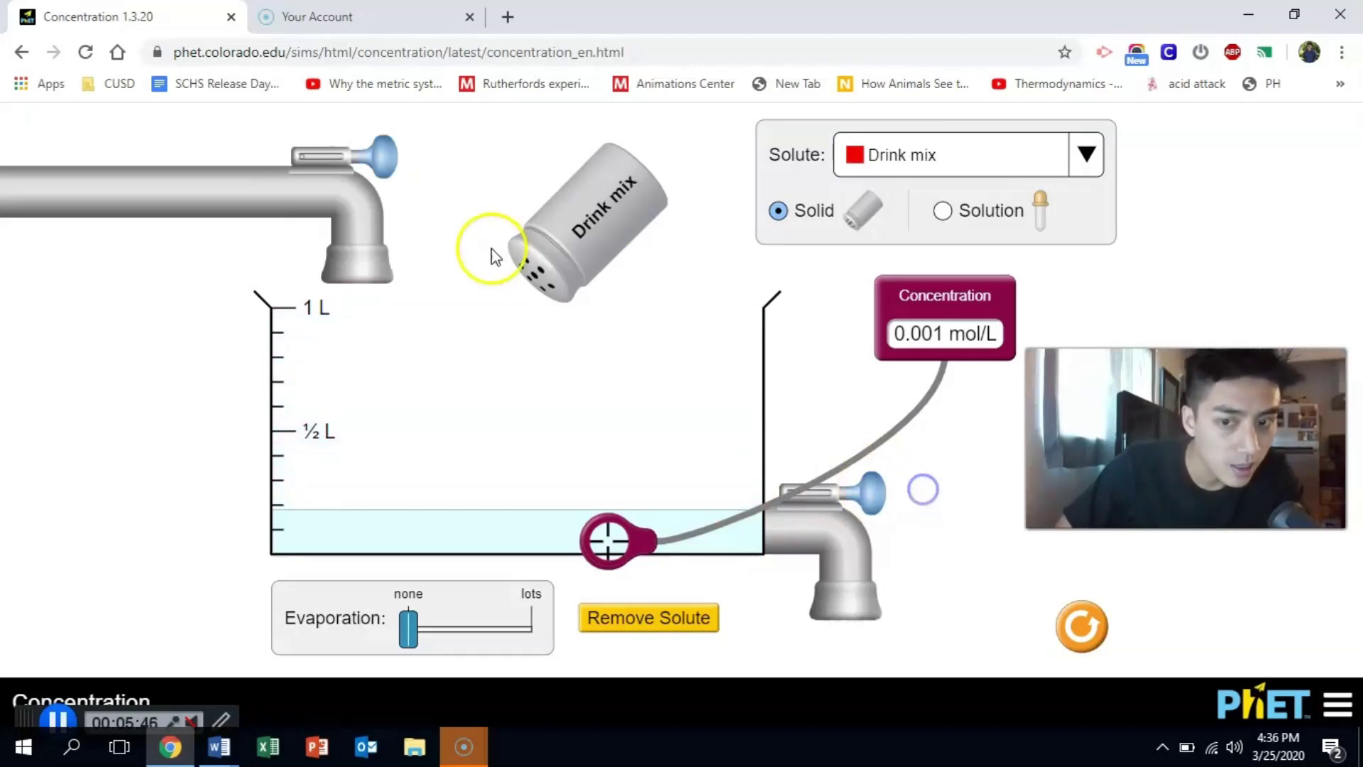
pyautogui.moveTo(388, 174); pyautogui.dragTo(432, 174)
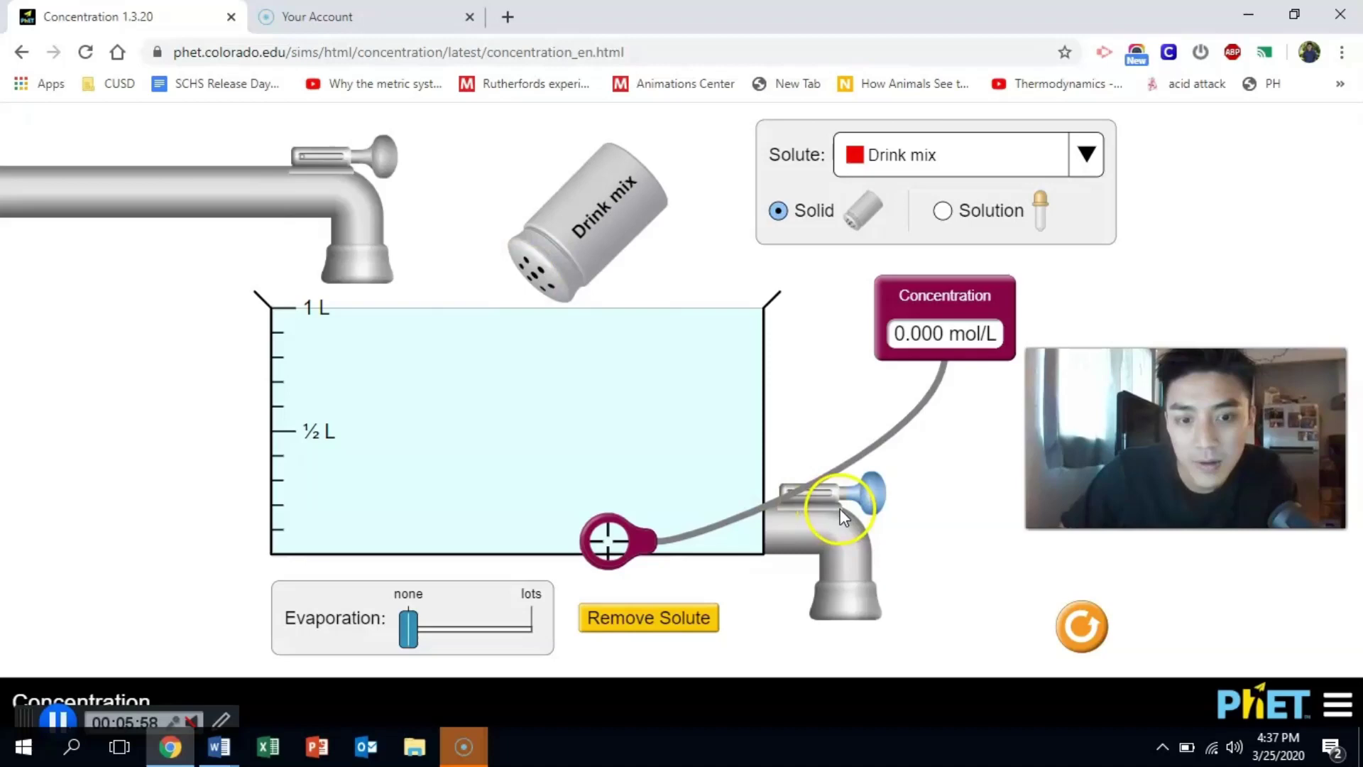
pyautogui.moveTo(865, 509); pyautogui.dragTo(949, 511)
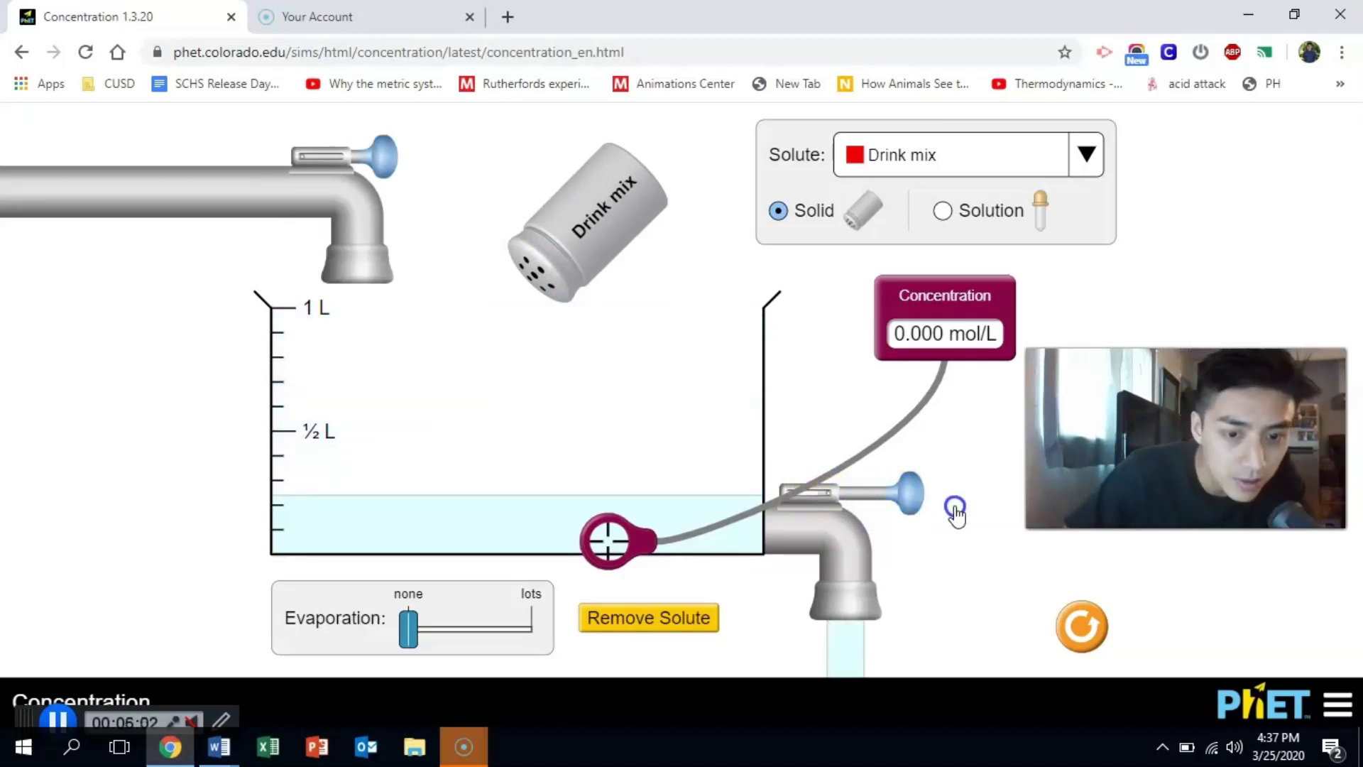
pyautogui.moveTo(955, 511); pyautogui.dragTo(955, 511)
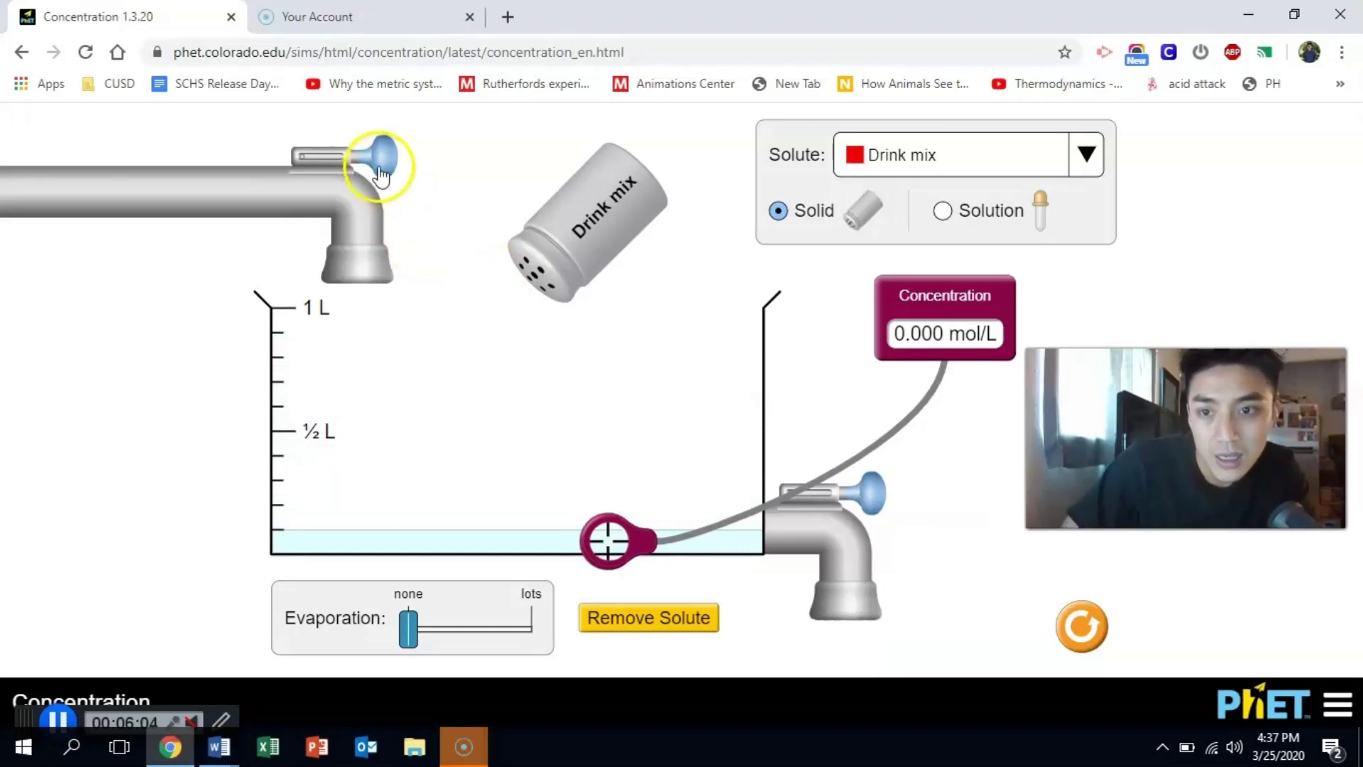
pyautogui.moveTo(382, 174); pyautogui.dragTo(635, 318)
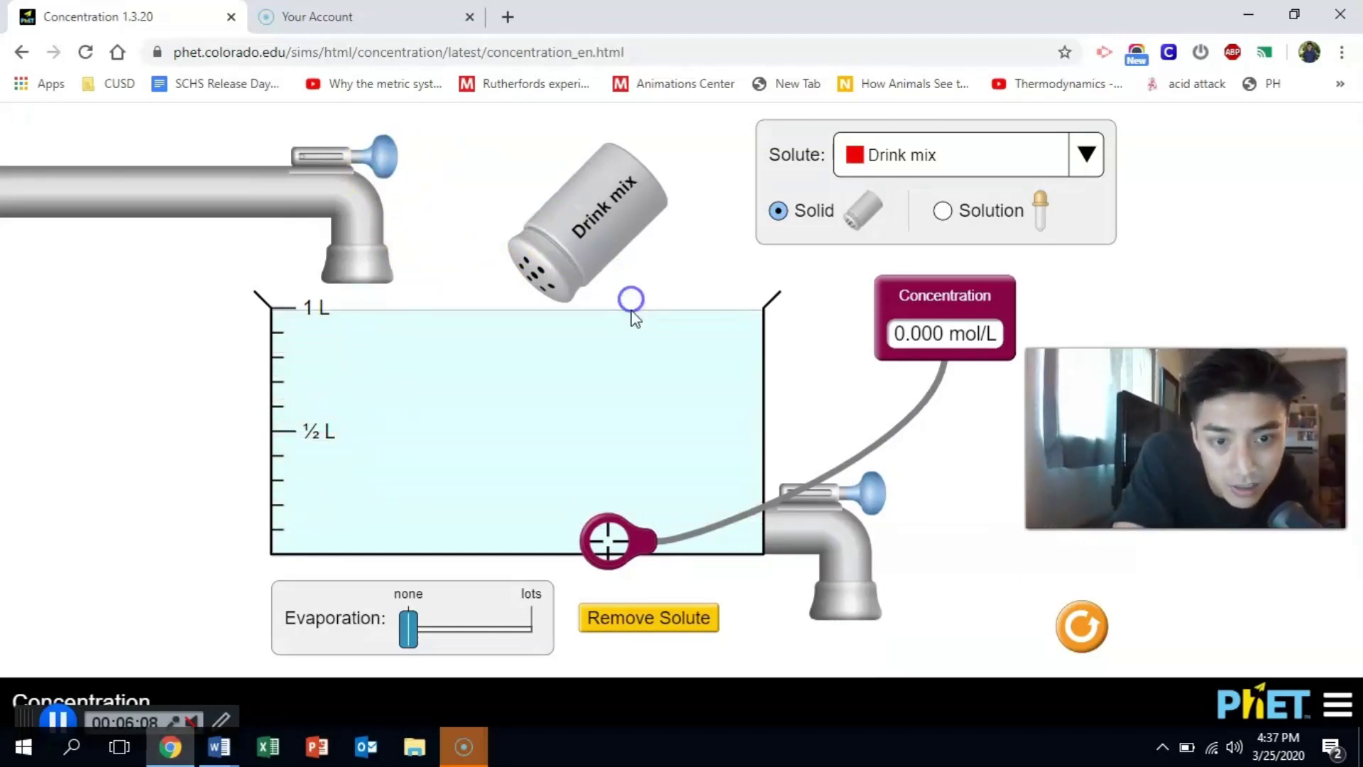
# Shake drink mix into the water, dilute with more water, and drain to about ½ L at 0.594 mol/L
pyautogui.moveTo(593, 213); pyautogui.dragTo(603, 297)
pyautogui.moveTo(867, 507); pyautogui.dragTo(1223, 566)
pyautogui.moveTo(536, 270); pyautogui.dragTo(536, 270)
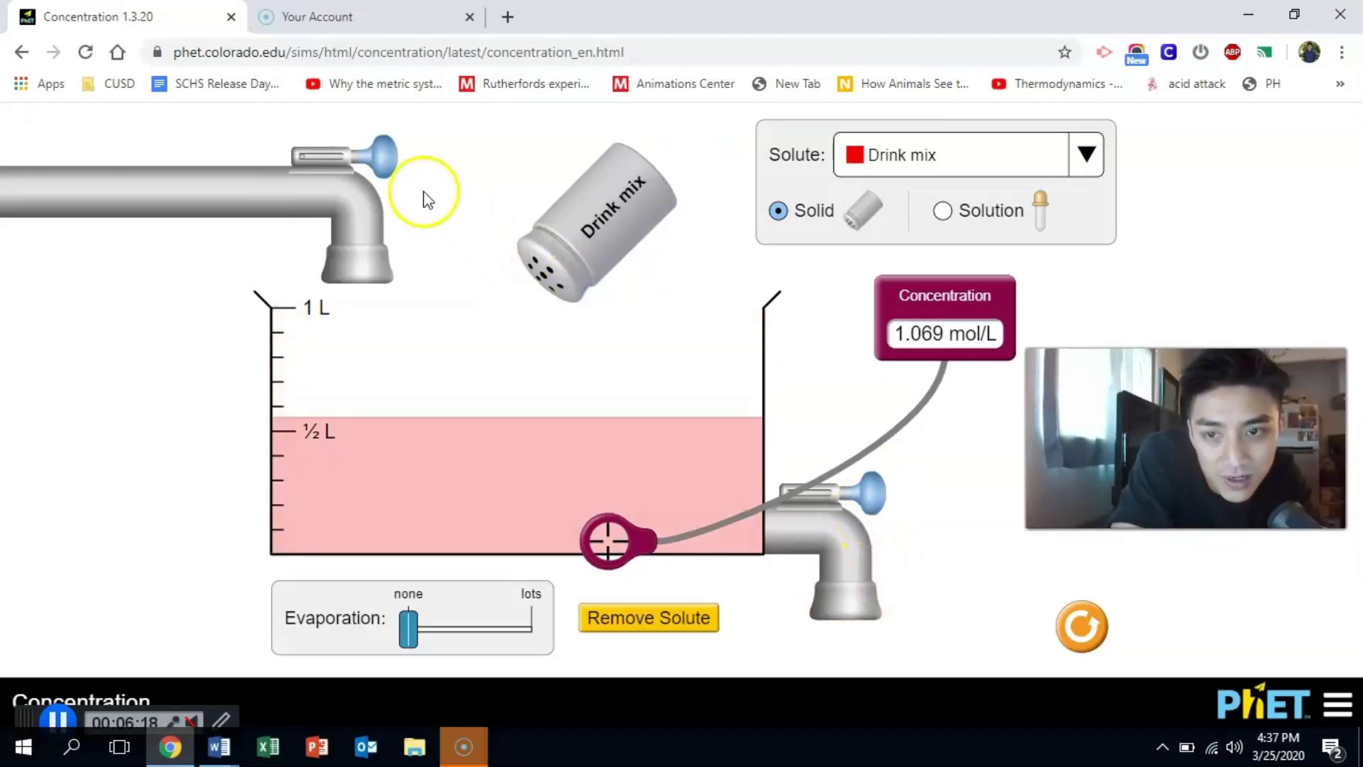
pyautogui.moveTo(383, 158); pyautogui.dragTo(774, 211)
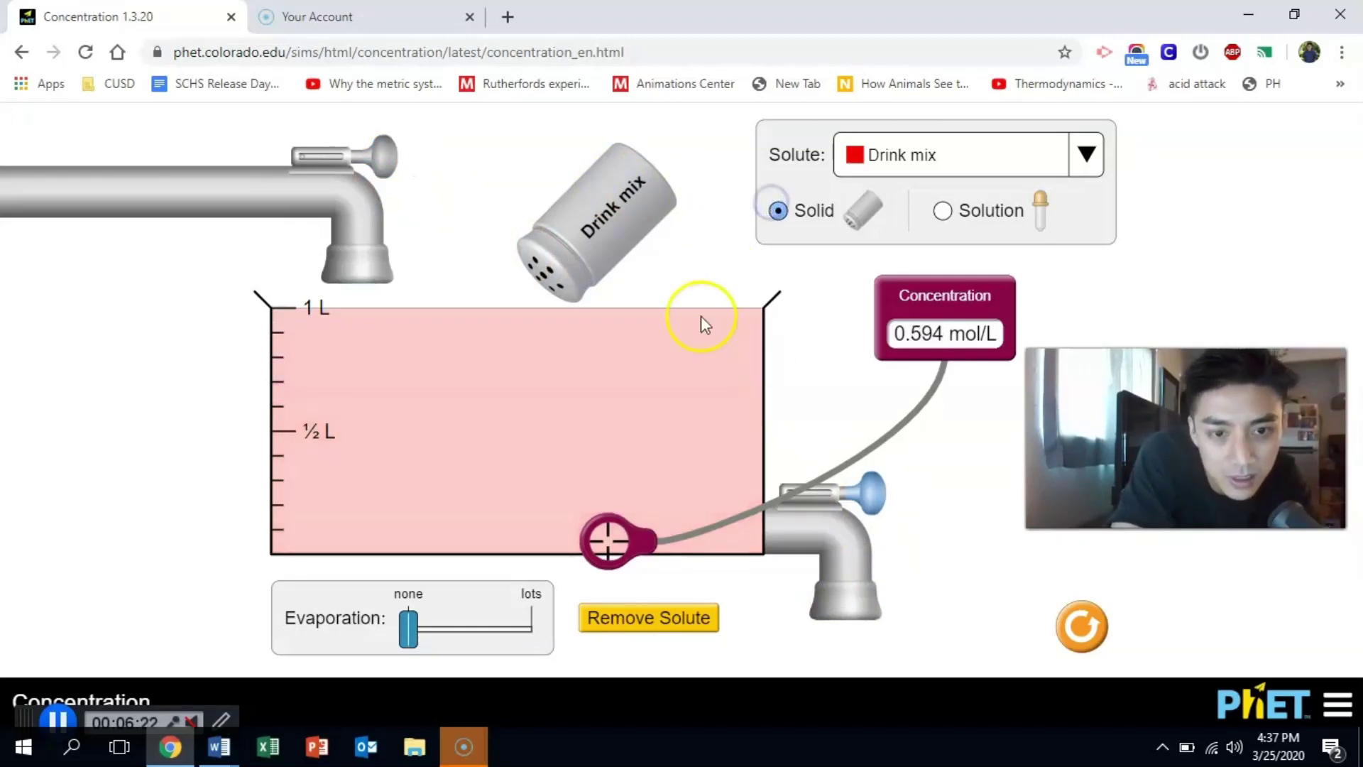
pyautogui.moveTo(864, 501); pyautogui.dragTo(1011, 507)
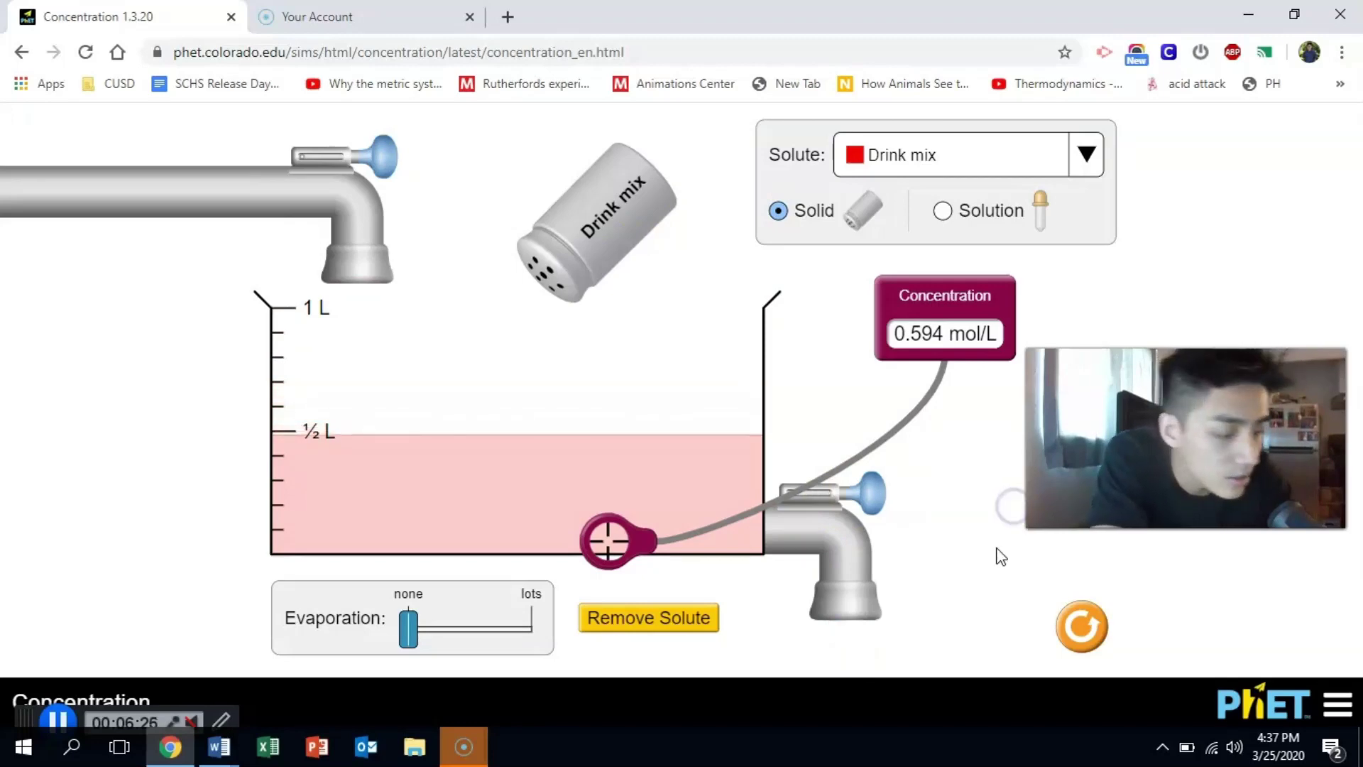